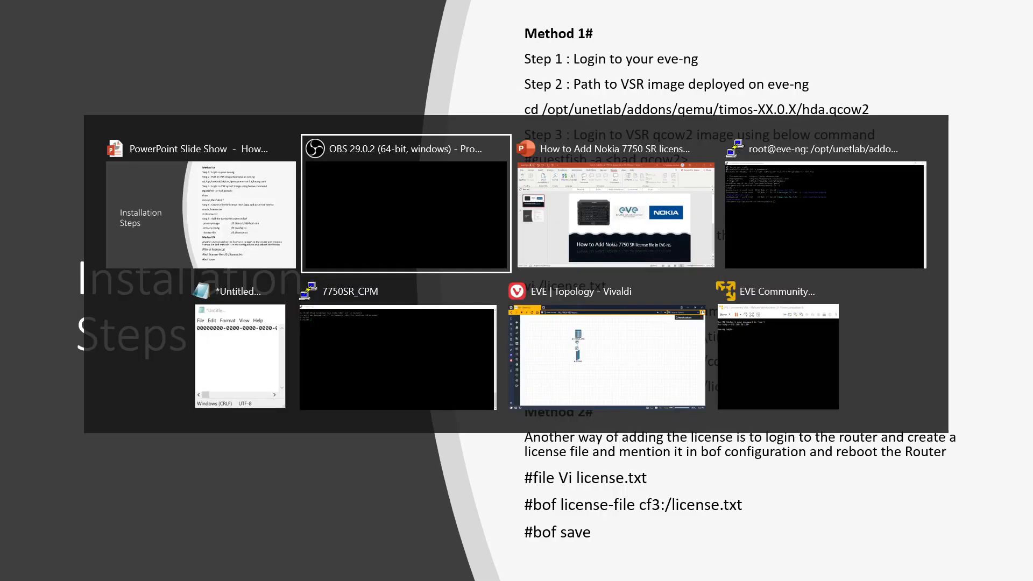
key("alt+Tab")
key("alt+Tab")
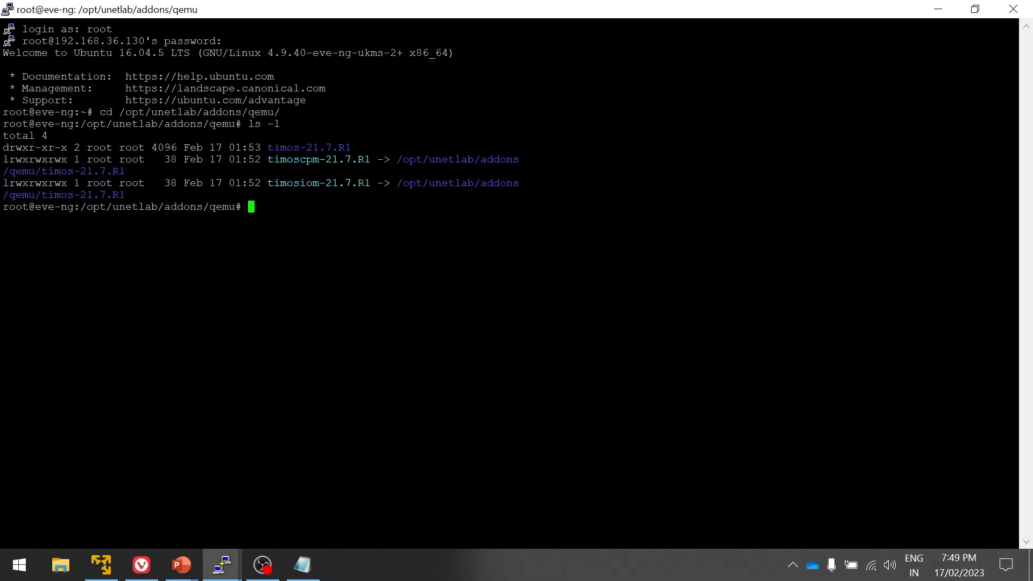
Switch to the EVE-NG SSH session, enter the timos-21.7.R1 folder and list its contents.
key("Return")
key("Return")
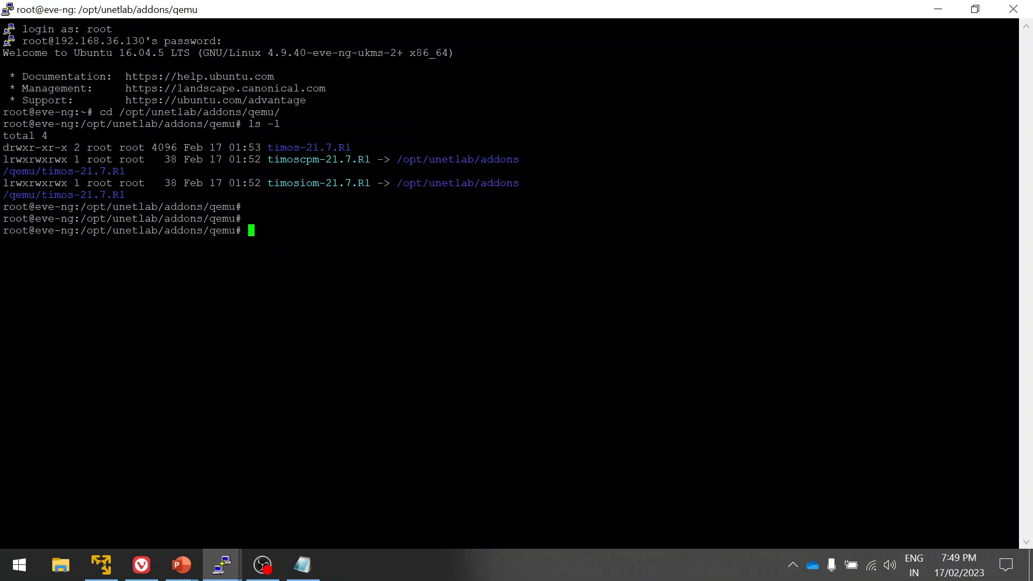
type("ls -l")
key("Return")
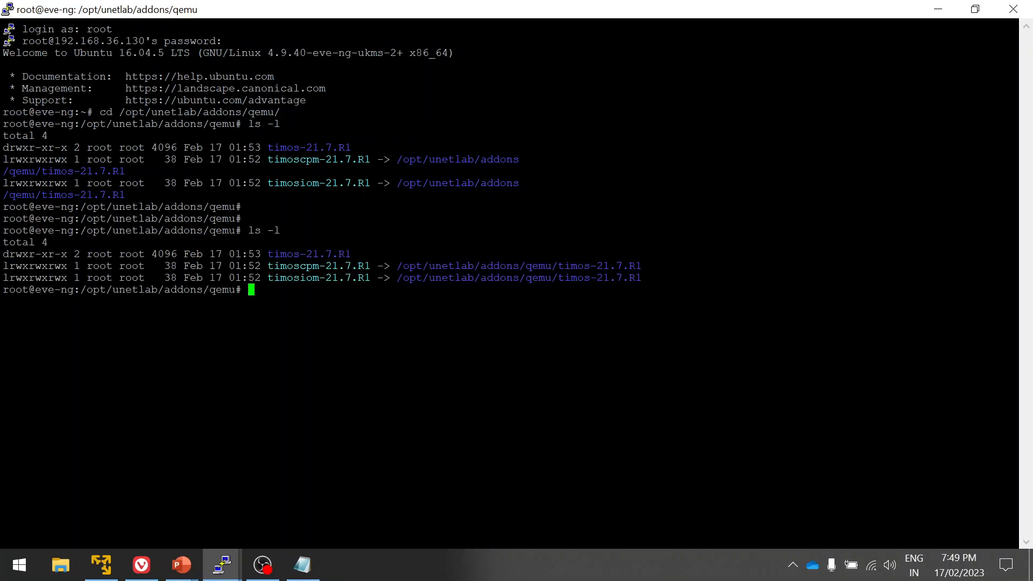
type("cd")
double_click(309, 253)
right_click(309, 254)
key("Return")
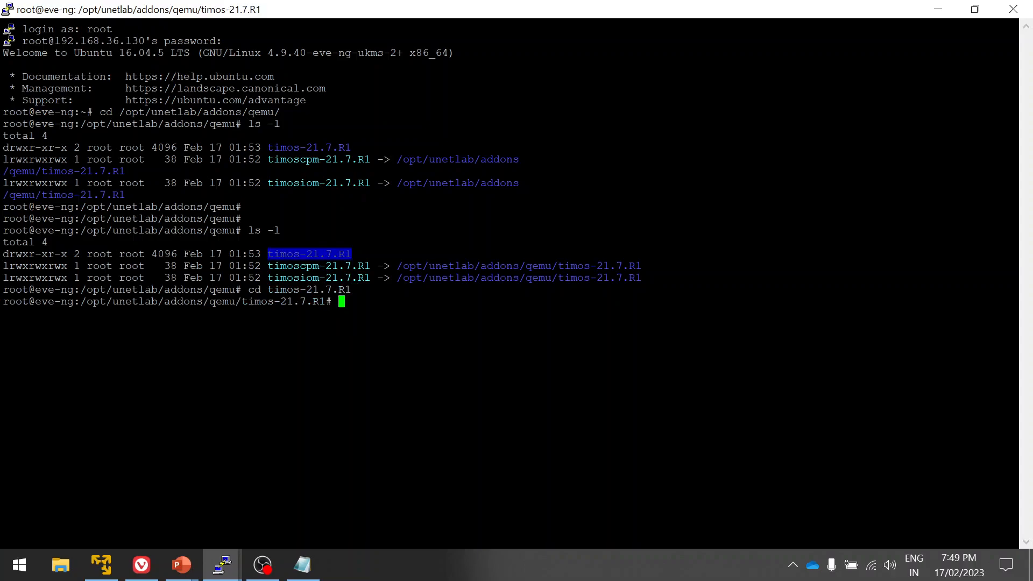
type("ls -l")
key("Return")
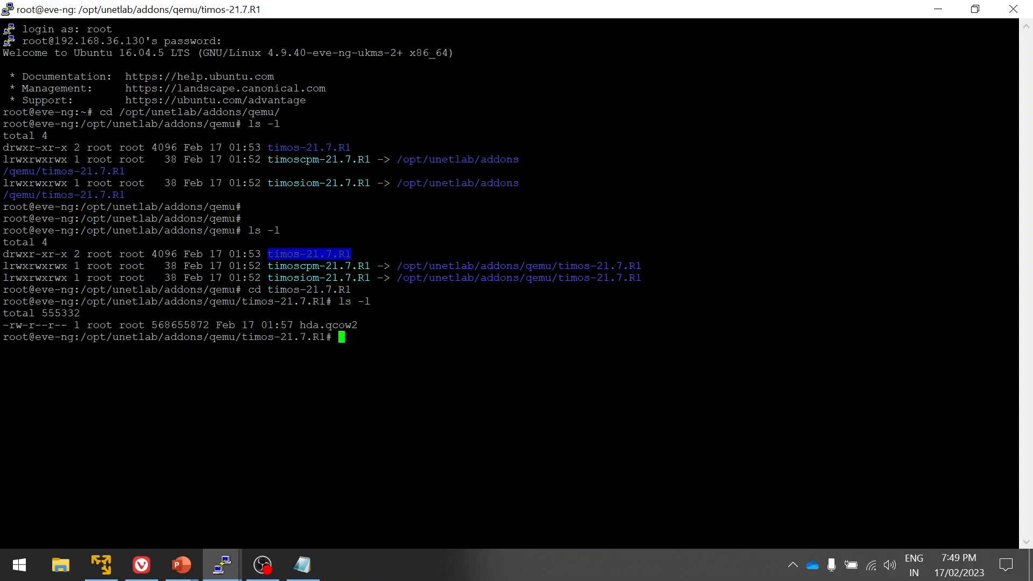
type("guest")
type("fish")
type(" -a")
Launch guestfish on the hda.qcow2 disk image by pasting the file name.
double_click(327, 314)
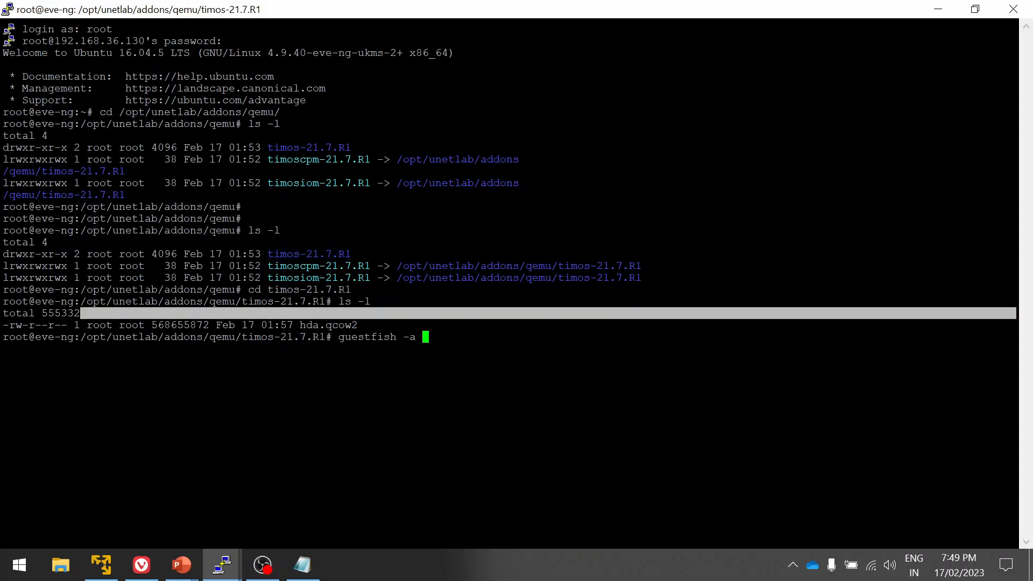
double_click(329, 325)
right_click(328, 324)
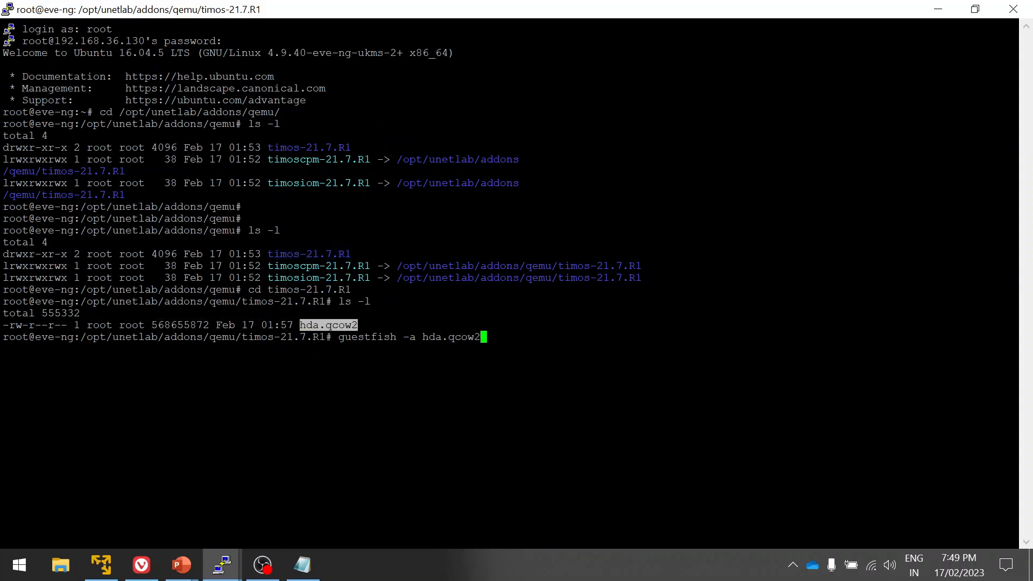
key("Return")
type("run")
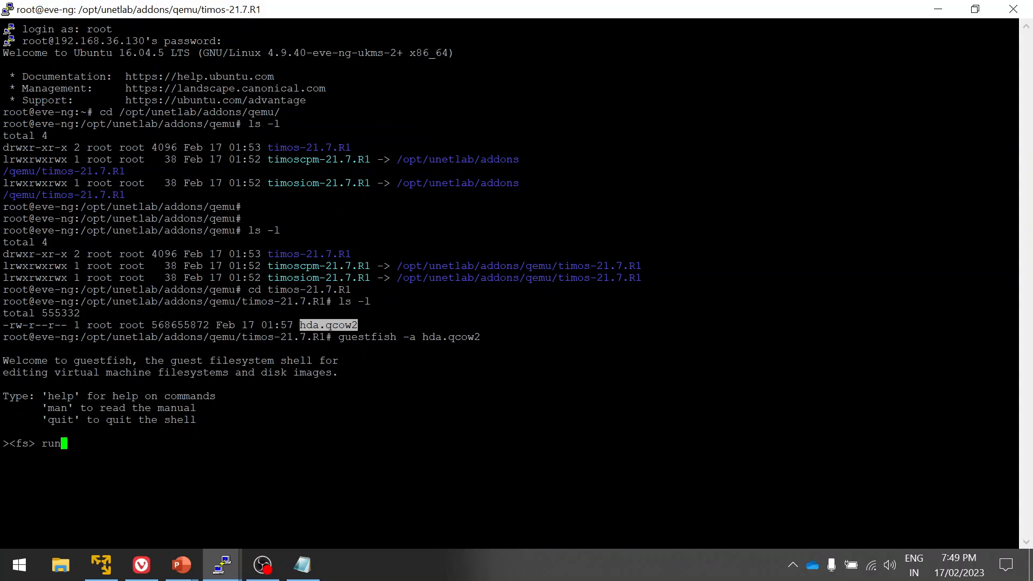
Start the guestfish appliance with 'run' and mount /dev/sda1 at root.
key("Return")
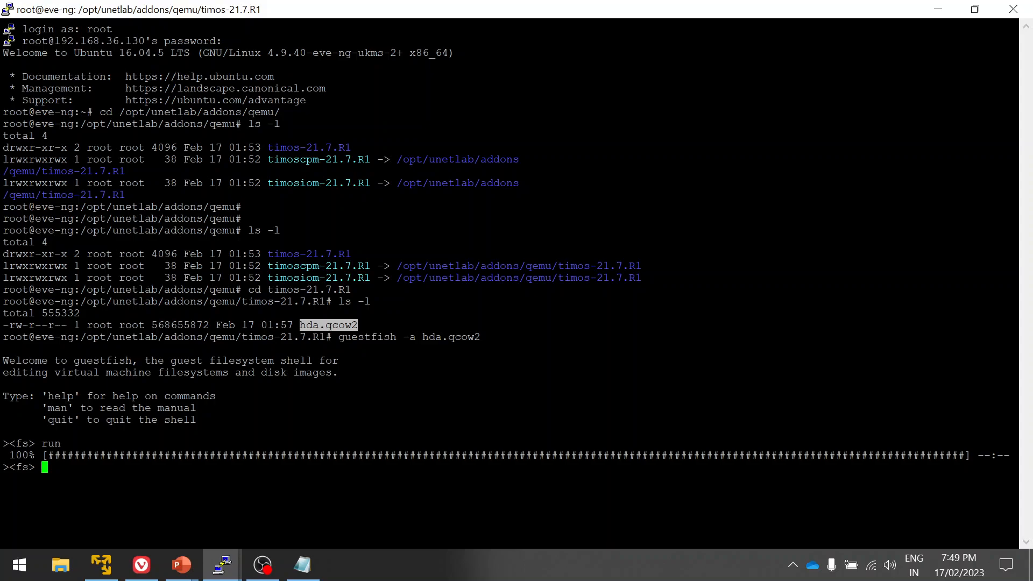
type("mount ")
type("/dev/")
type("sda1 /")
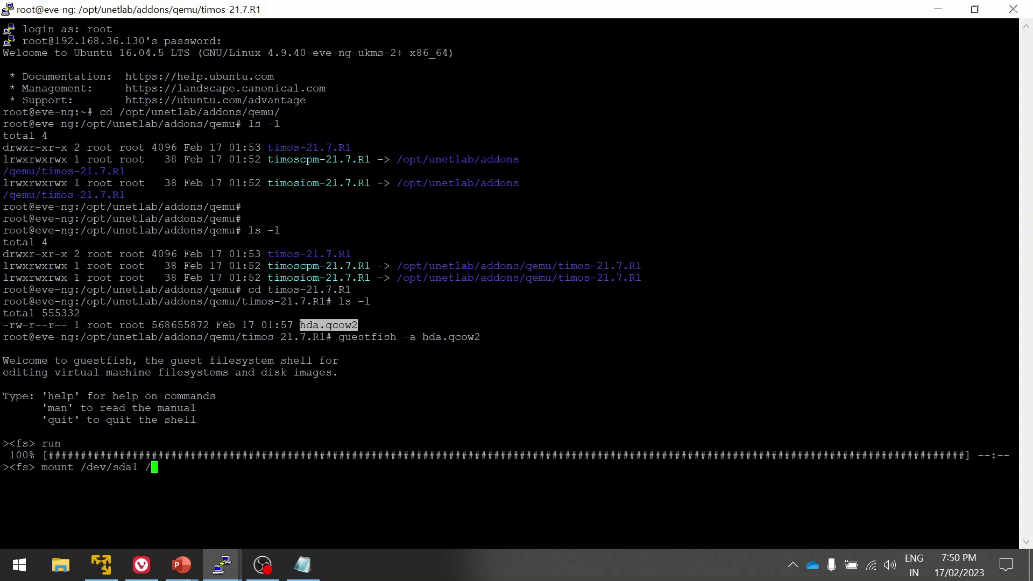
key("Return")
type("touch")
type(" li")
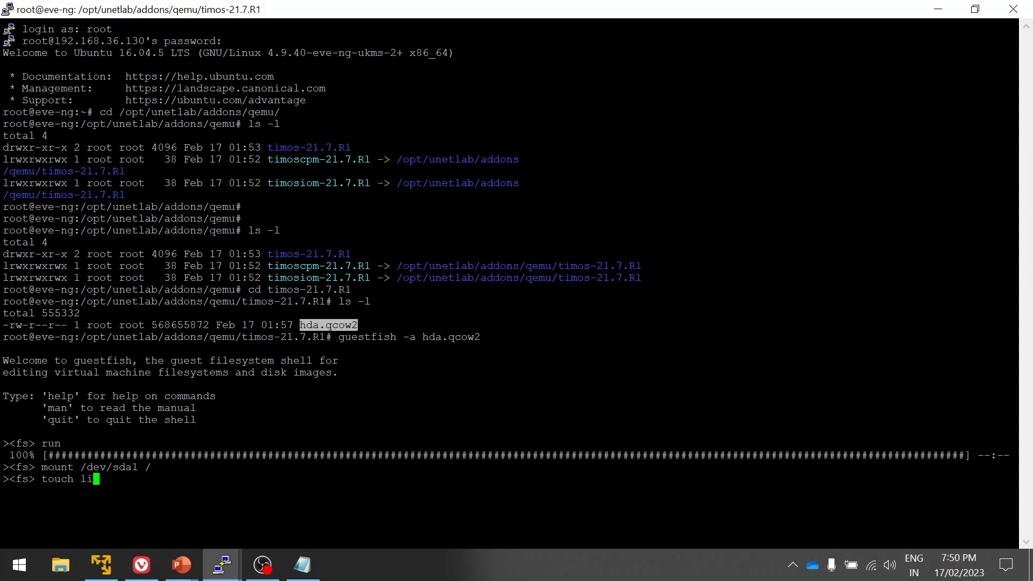
type("cense")
type("-sros")
type(".txt")
Create the empty /license-sros.txt file, adding the missing leading slash on retry.
key("Return")
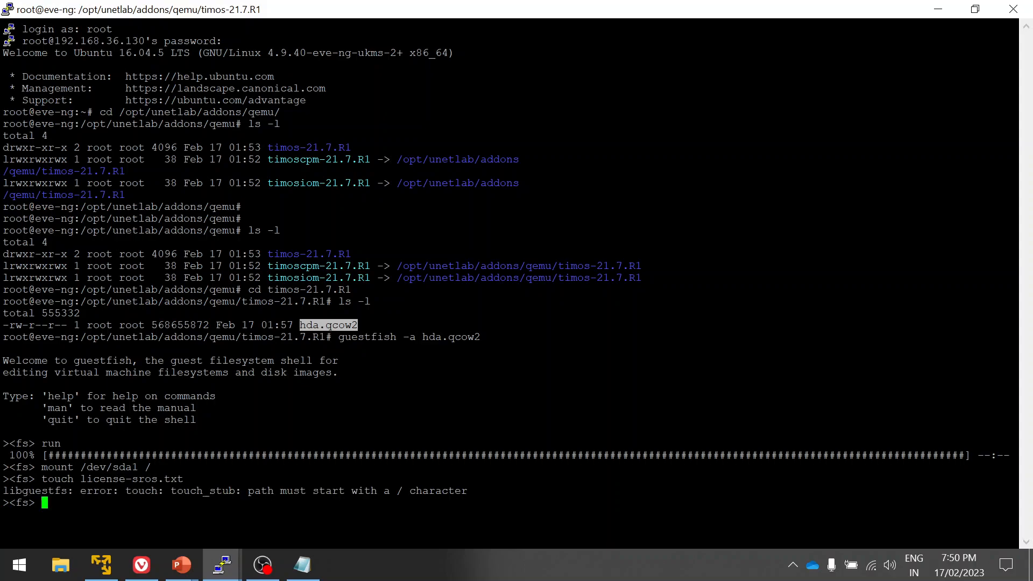
key("Up")
key("Left")
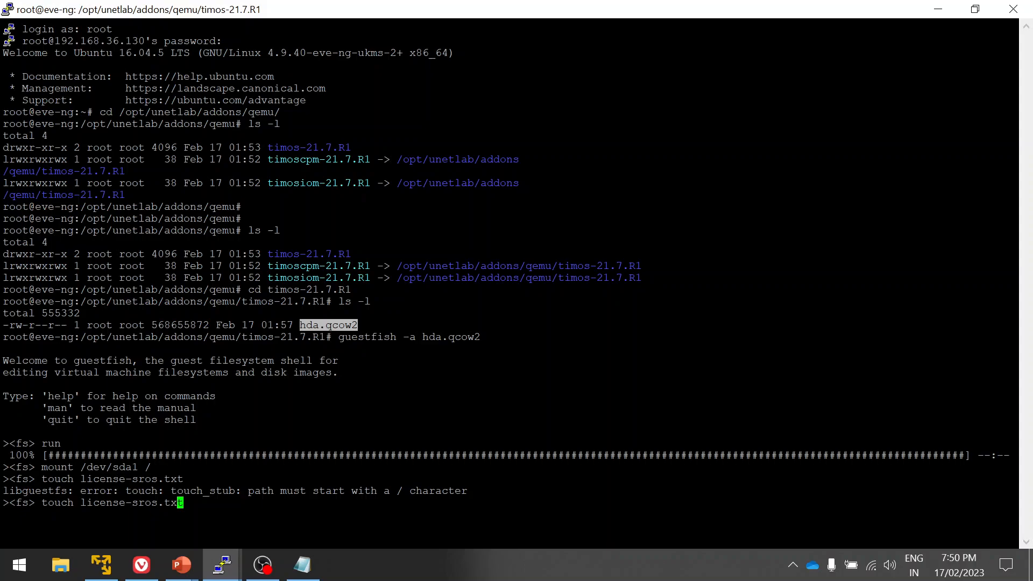
key("Left")
key("Left")
key("Left")
key("Left")
key("Left")
key("Right")
type("/")
key("Return")
type("vi")
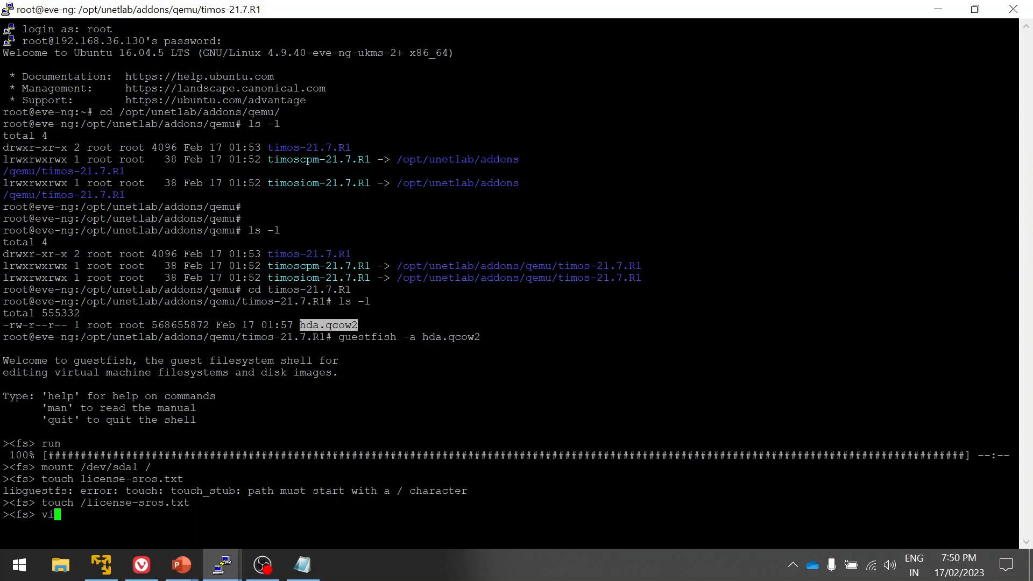
Open /license-sros.txt in vi and shrink the terminal window so the slide shows.
double_click(135, 502)
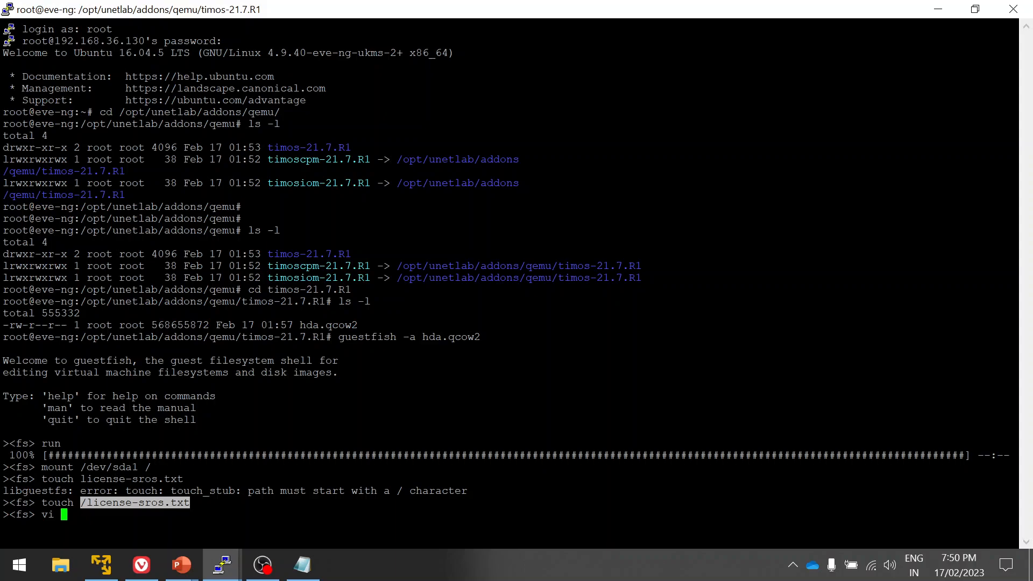
type("/license-sros.txt")
key("Return")
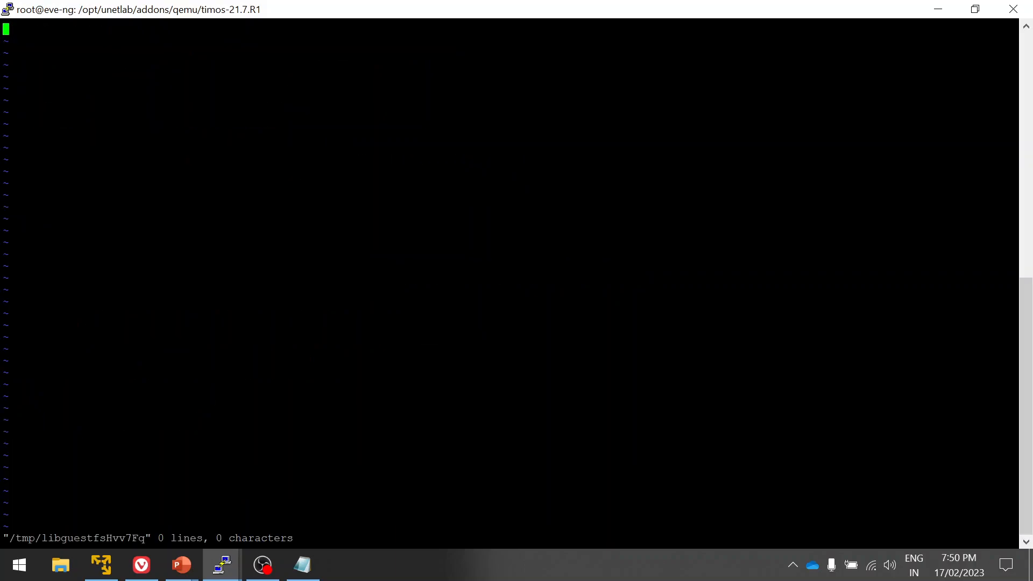
key("super+Down")
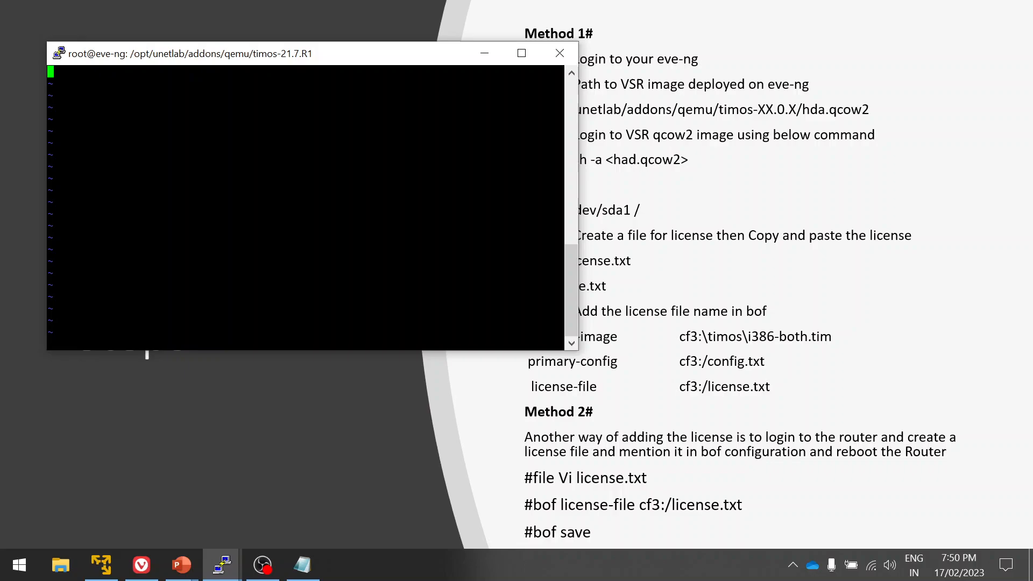
mouse_move(345, 54)
left_mouse_down()
mouse_move(291, 120)
mouse_move(266, 98)
left_mouse_up()
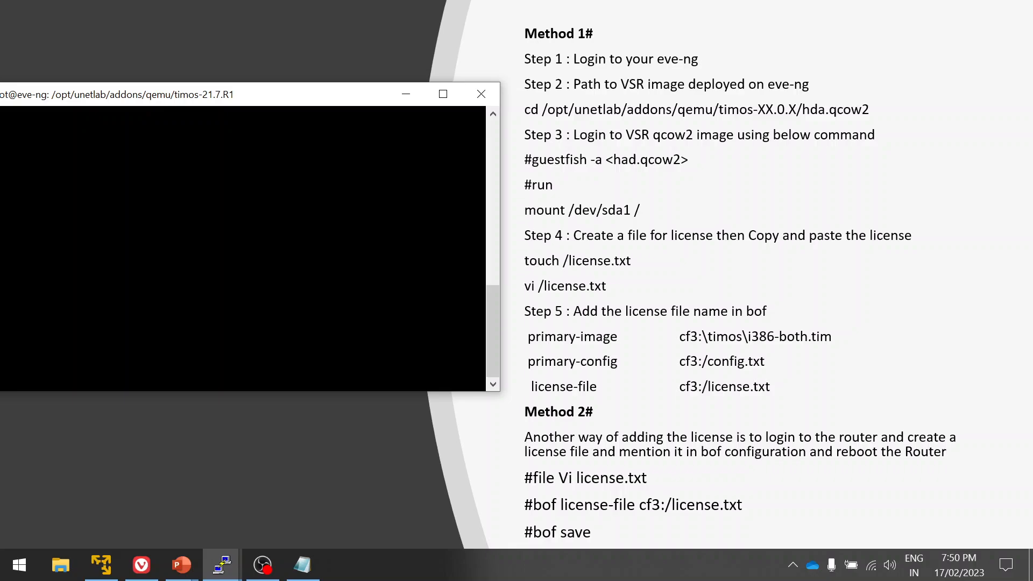
mouse_move(243, 98)
left_mouse_down()
mouse_move(517, 123)
mouse_move(275, 112)
mouse_move(479, 130)
mouse_move(275, 131)
mouse_move(761, 138)
mouse_move(748, 138)
left_mouse_up()
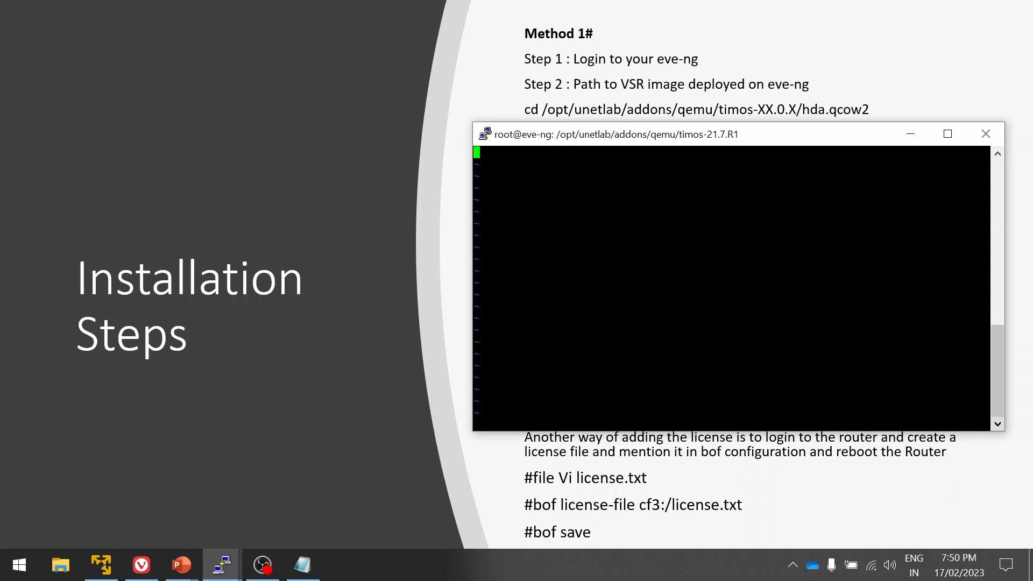
Narrow the terminal into the left half beside the slide and return focus to it.
left_click_drag(1001, 434, 892, 422)
mouse_move(754, 134)
left_mouse_down()
mouse_move(341, 126)
mouse_move(351, 134)
left_mouse_up()
key("alt+Tab")
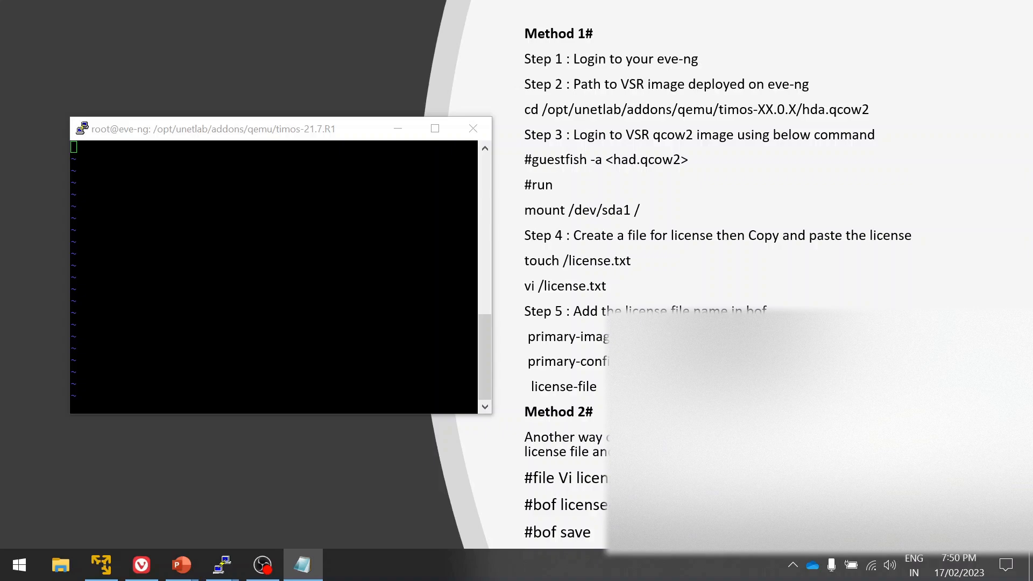
key("alt+Tab")
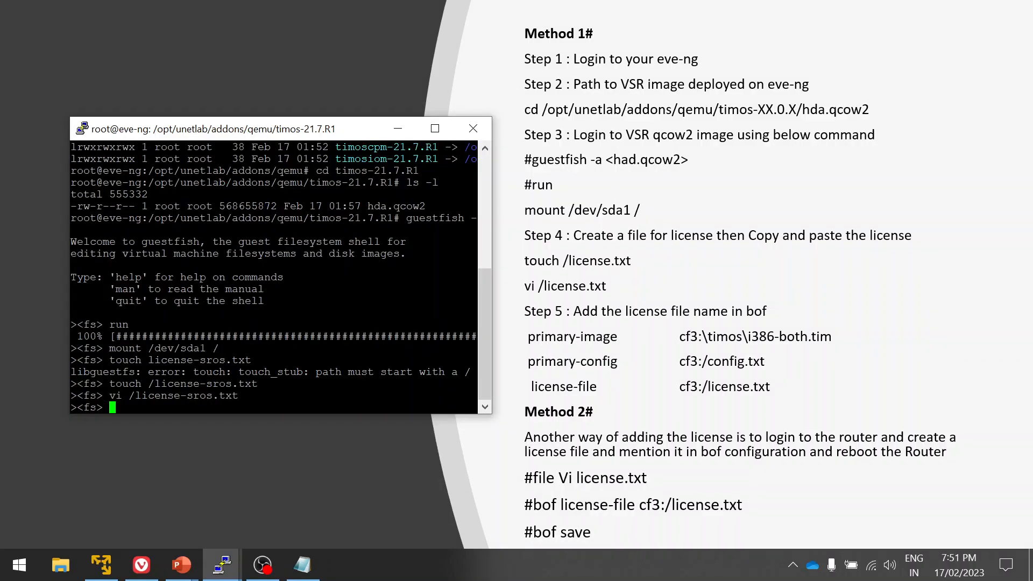
type("more /bo")
type("f")
Attempt to display the boot options file as /bof, bof and \bof before /bof.cfg.
key("Return")
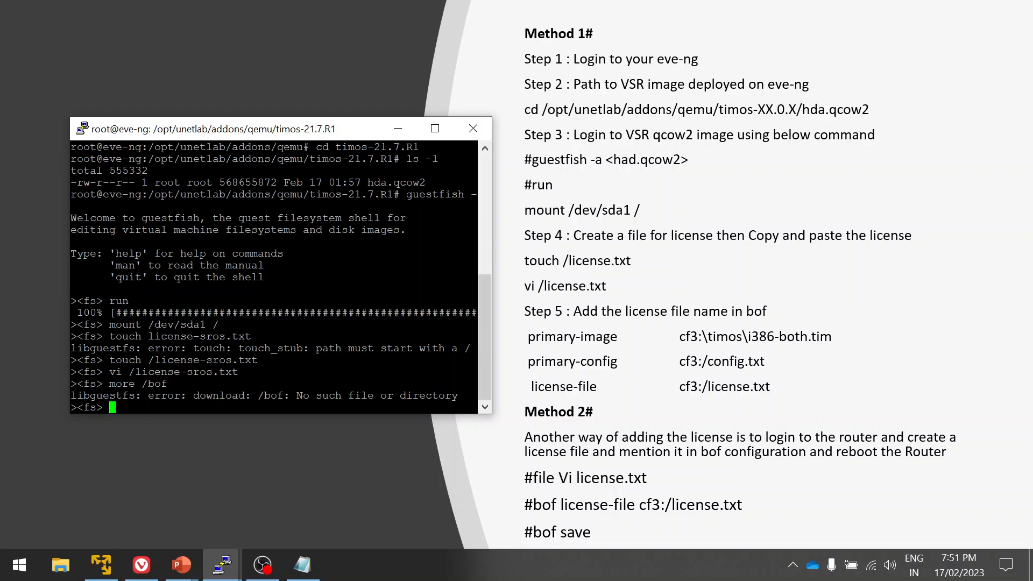
type("more bof")
key("Return")
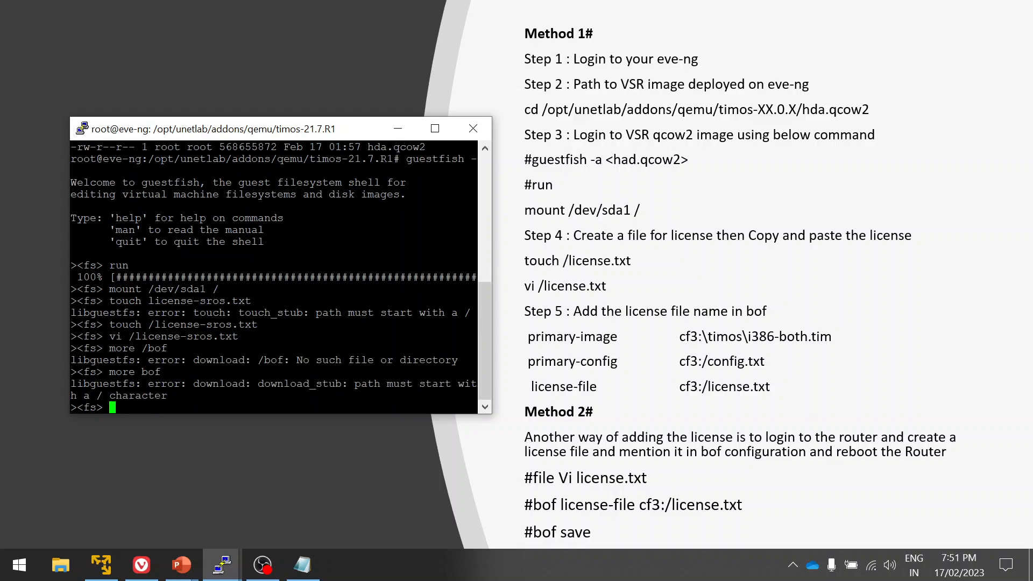
type("more")
type(" \\")
type("bof")
key("Return")
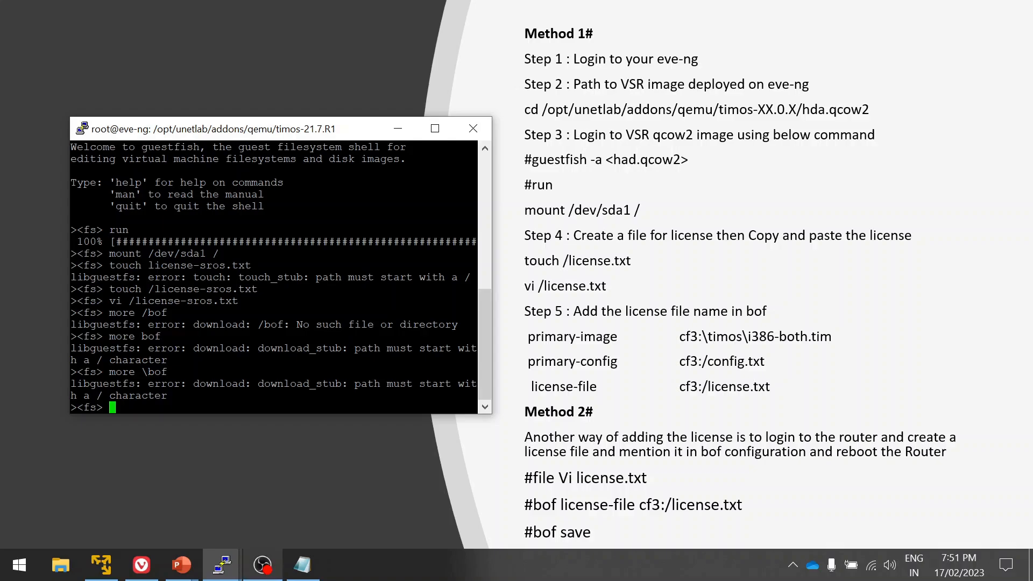
left_click(263, 566)
type("more bof")
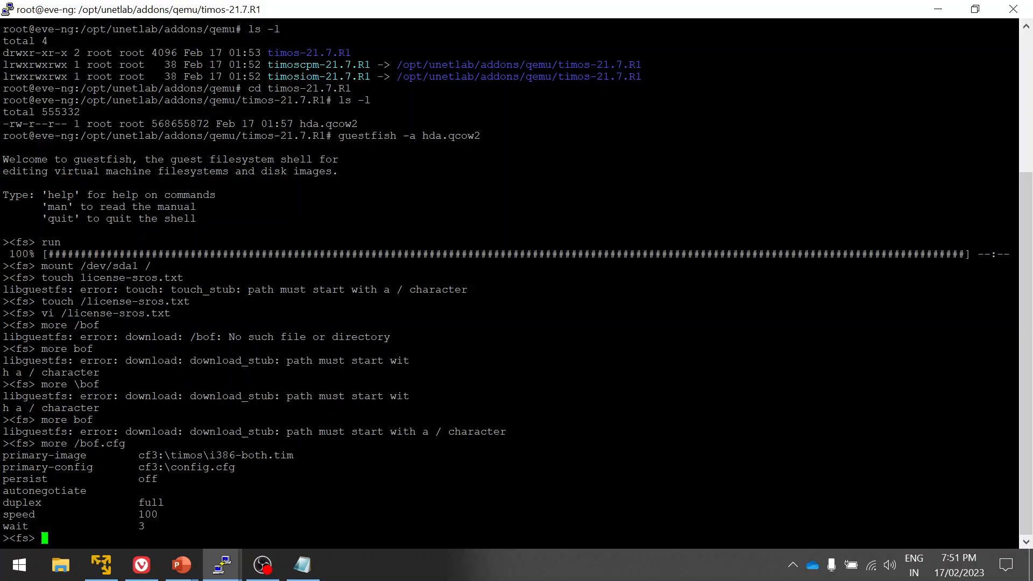
type("vi /")
type("bof.c")
type("fg")
In vi on /bof.cfg, remove the mistaken line and position on the blank line above persist.
key("Return")
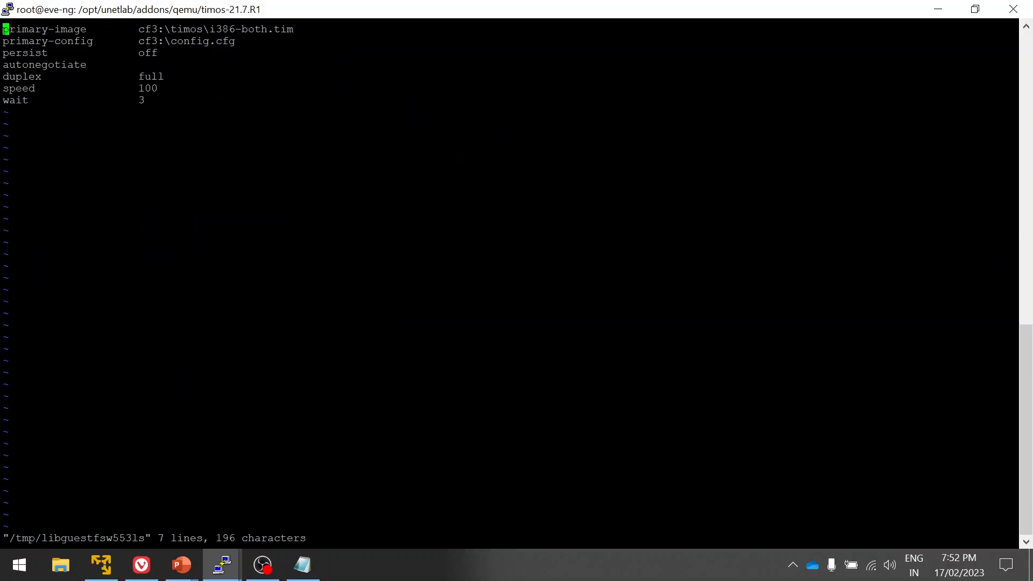
key("Down")
key("Down")
type("O")
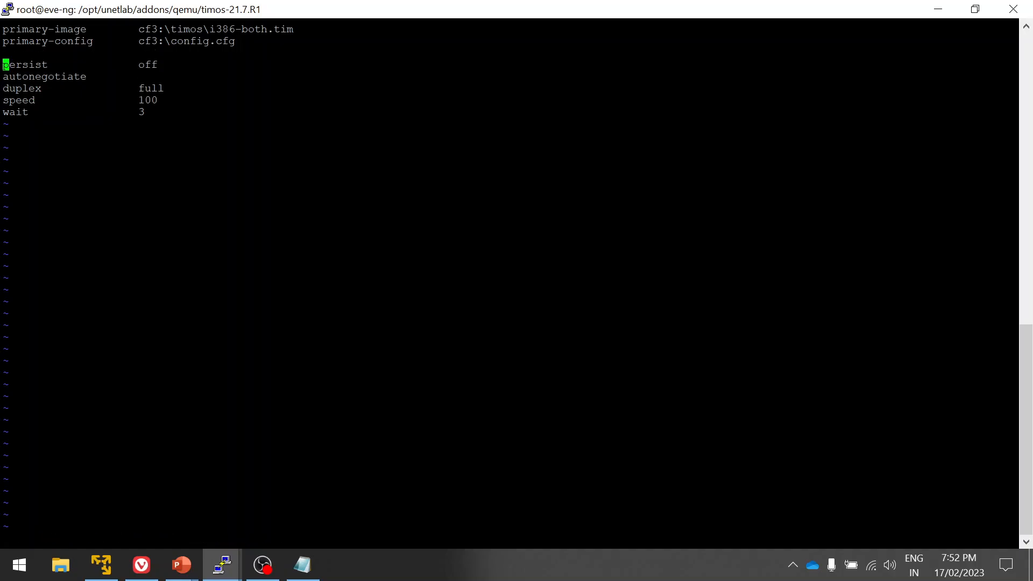
type("A")
key("Escape")
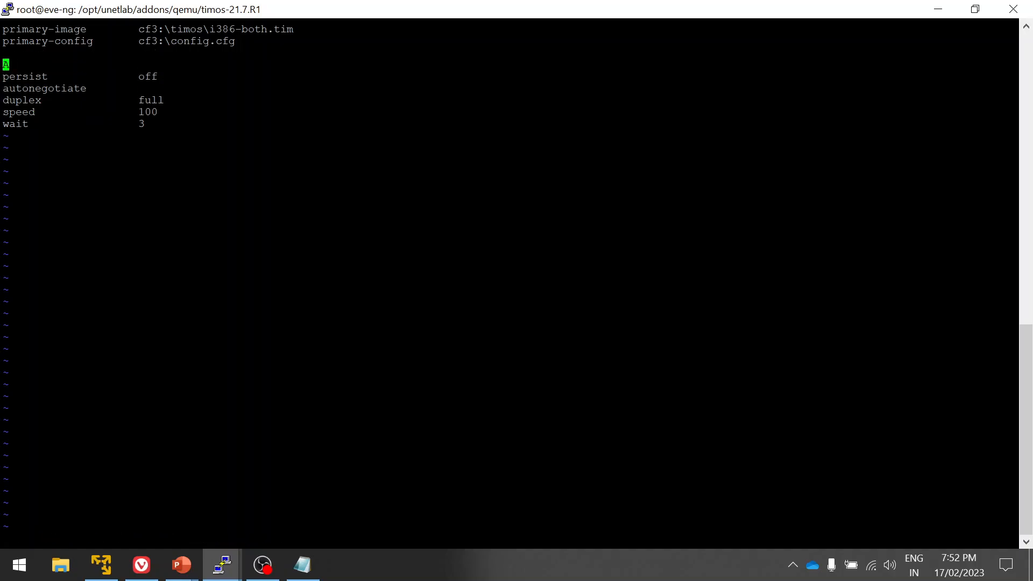
key("x")
key("d")
key("d")
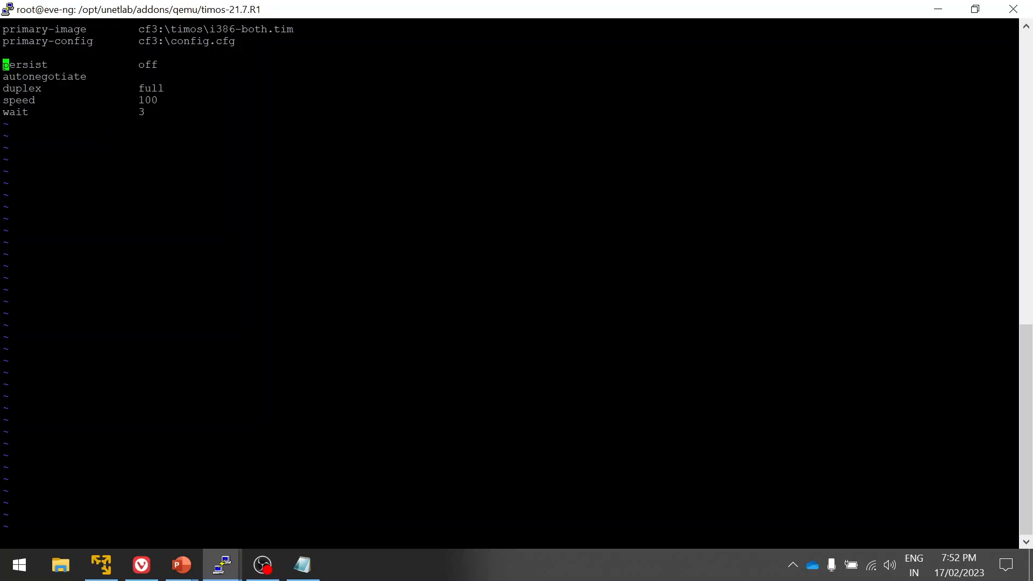
key("k")
type("license-")
type("file         ")
type("cf")
type("3:/")
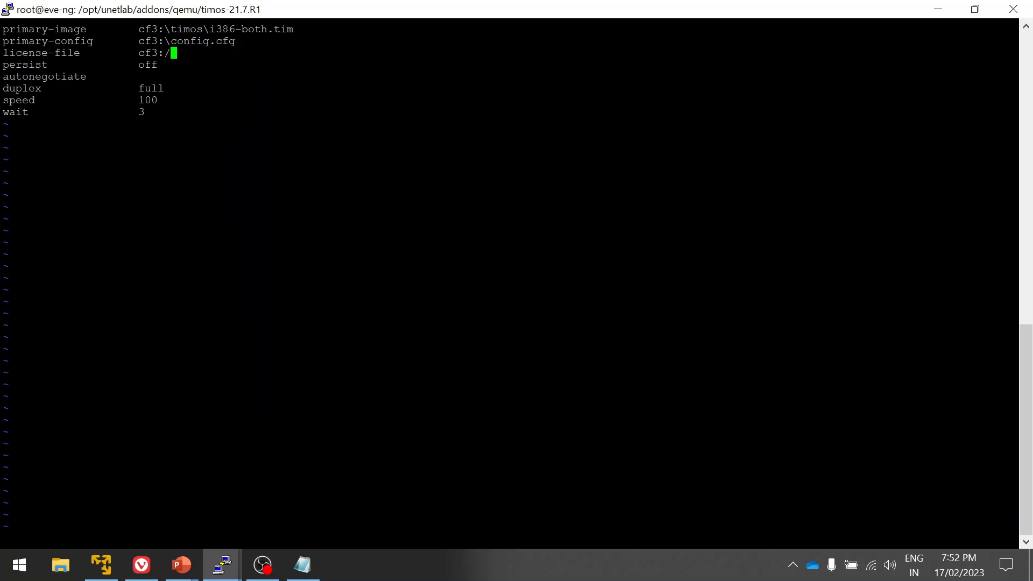
Enter the line 'license-file cf3:\license-sros.txt', fixing the slash after cf3:.
key("BackSpace")
type("\\li")
type("cen")
type("se-sr")
type("os.t")
type("xt")
scroll(516, 283, "up", 7)
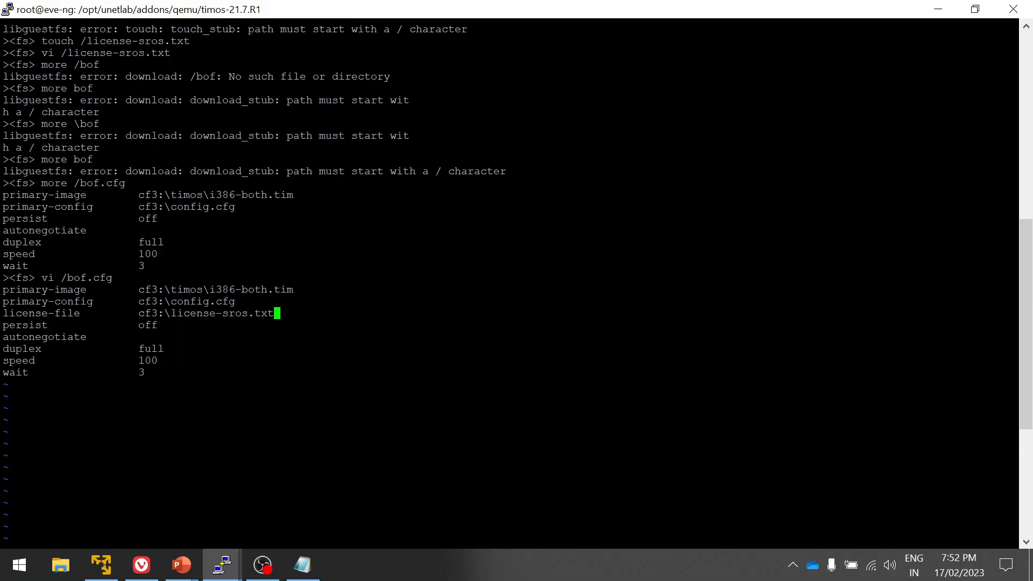
scroll(517, 283, "up", 7)
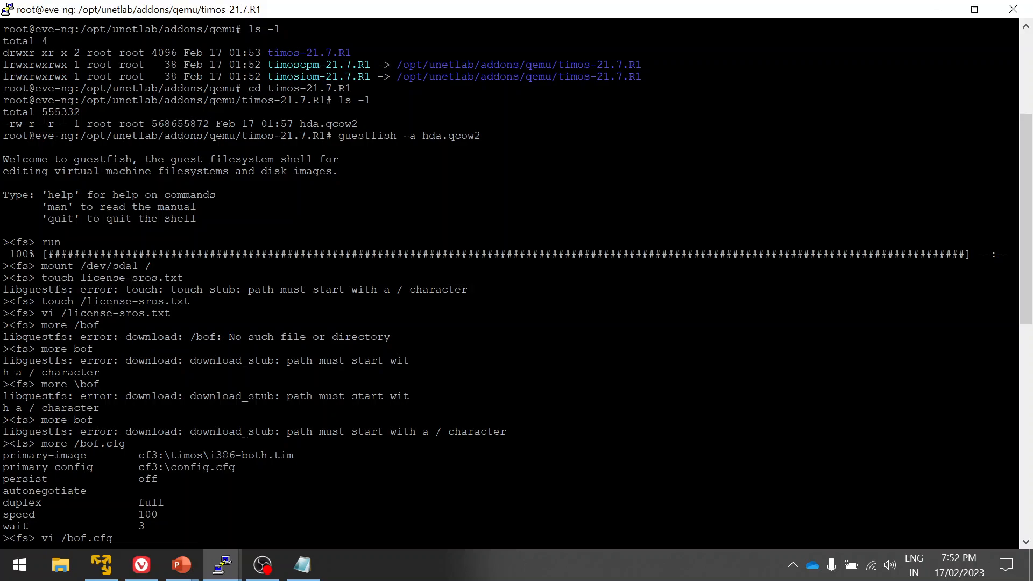
scroll(516, 283, "down", 7)
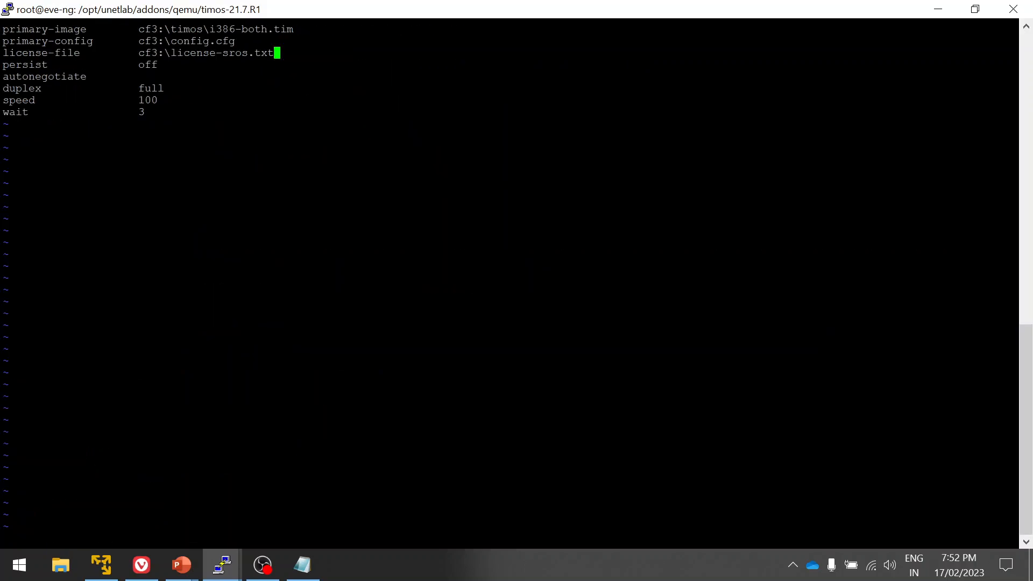
key("Escape")
type(":wq")
Save bof.cfg with :wq and redisplay it with 'more /bof.cfg' to confirm the license-file line.
key("Return")
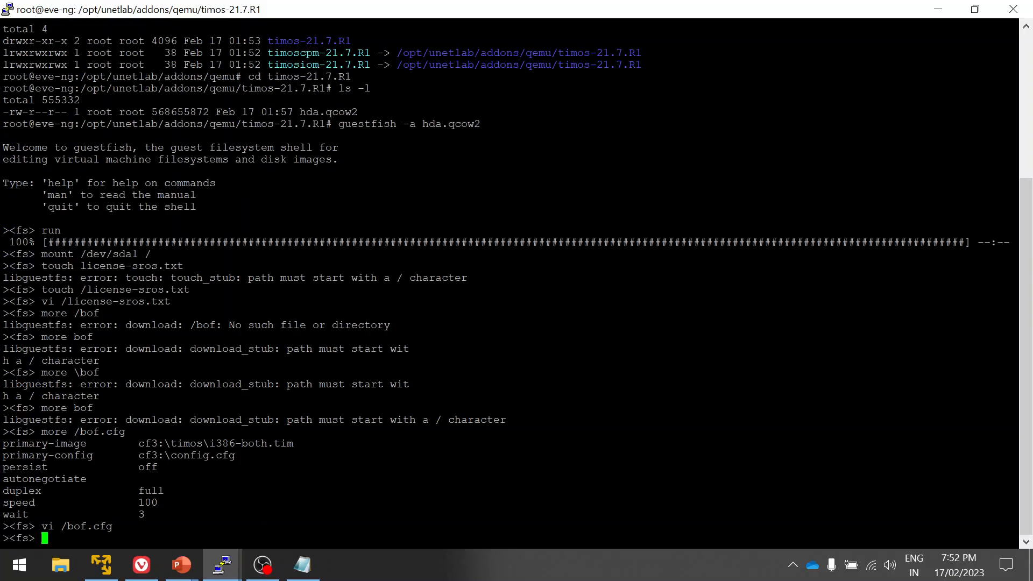
type("more ")
type("/bo")
key("Tab")
key("Return")
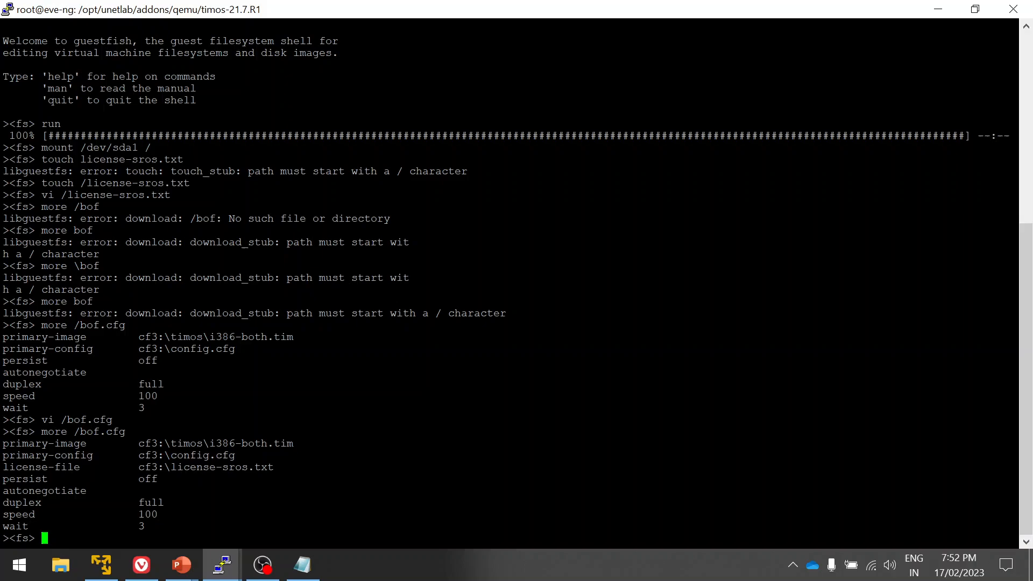
type("exit")
Exit guestfish back to a fresh shell prompt on the EVE-NG host.
key("Return")
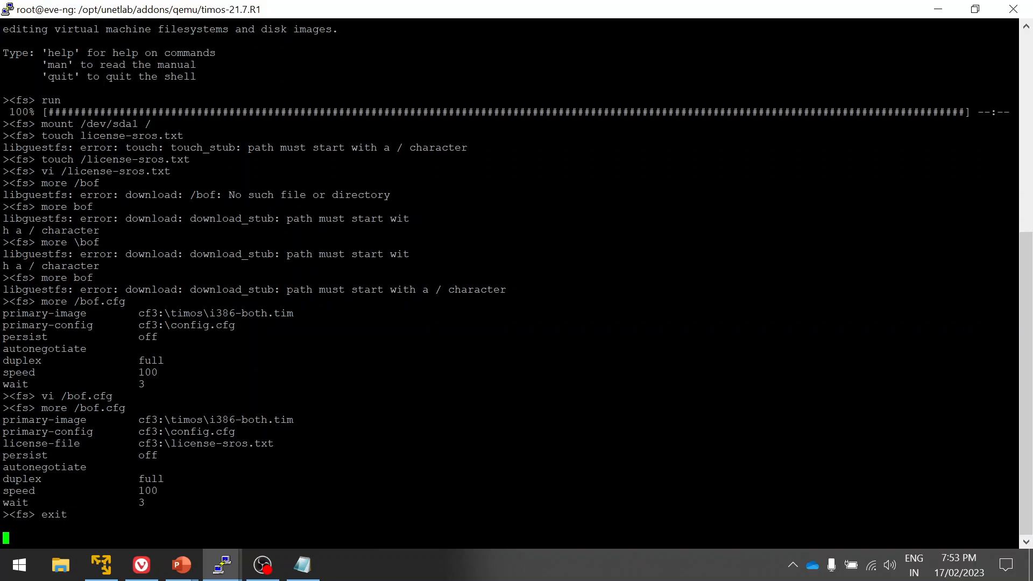
key("Return")
key("Up")
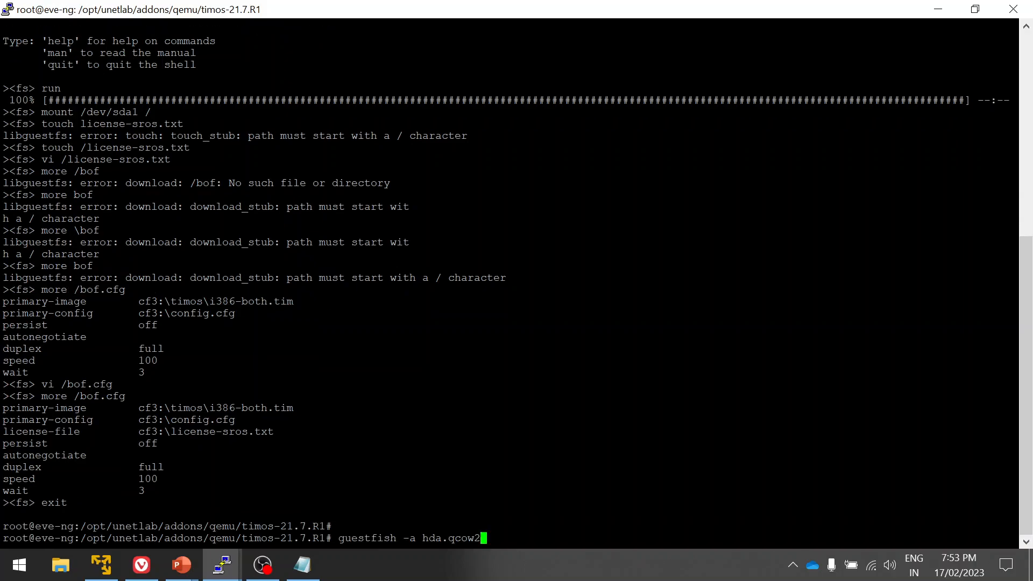
key("Down")
type("/opt/")
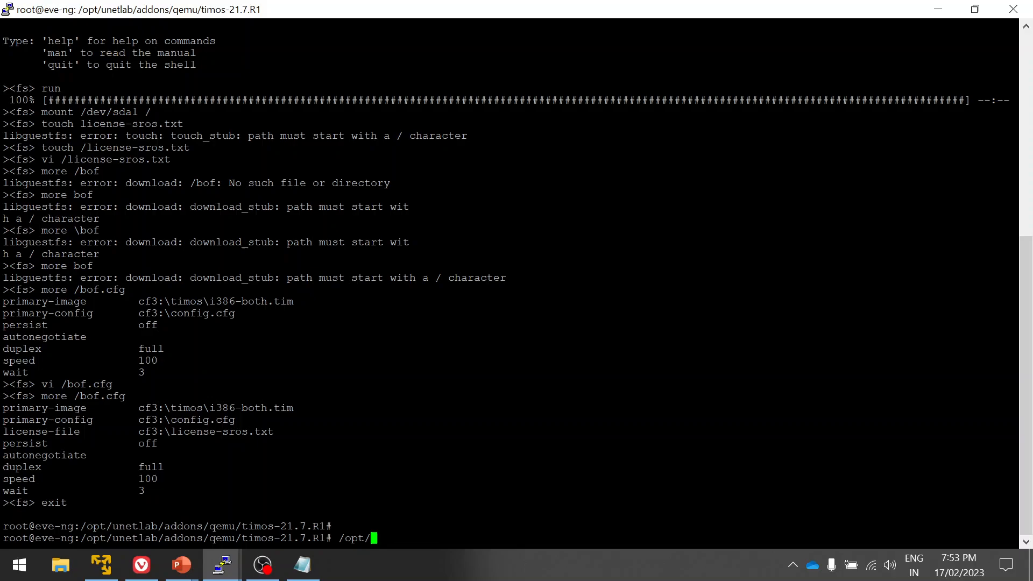
type("u")
Run /opt/unetlab/wrappers/unl_wrapper -a fixpermissions and switch to the EVE-NG topology.
key("Tab")
type("w")
key("Tab")
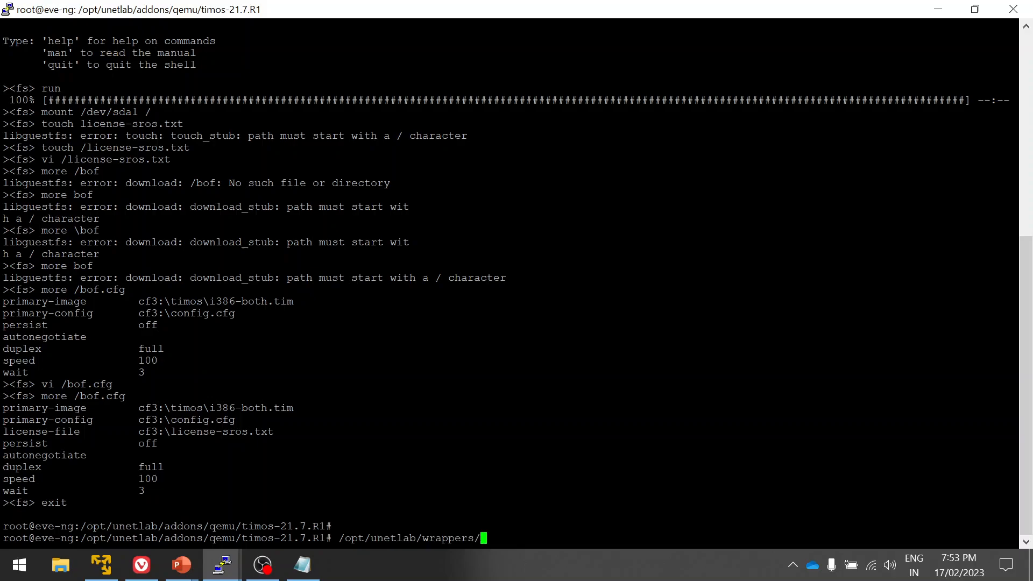
type("un")
key("Tab")
type("-a fixper")
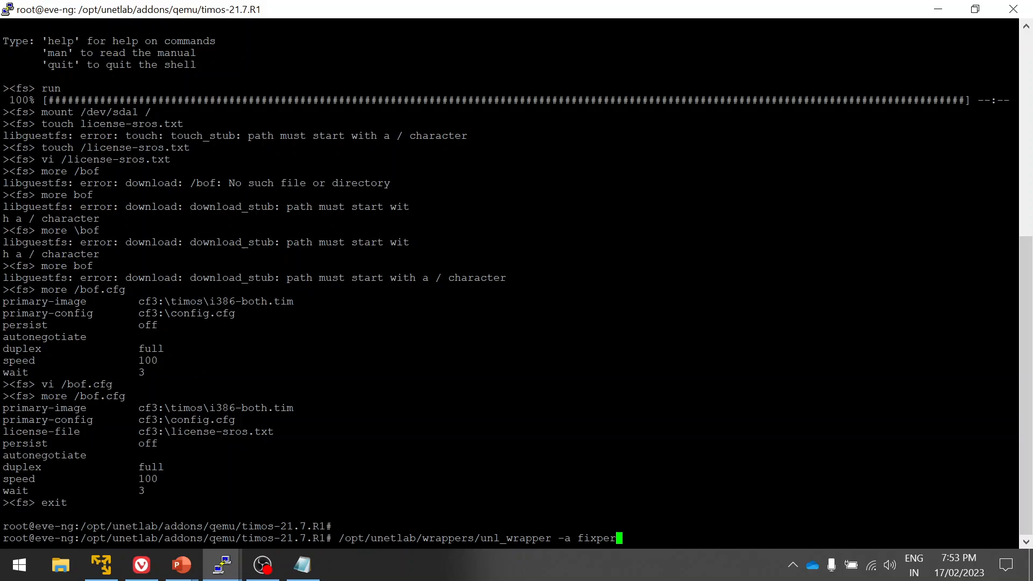
type("missions")
key("Return")
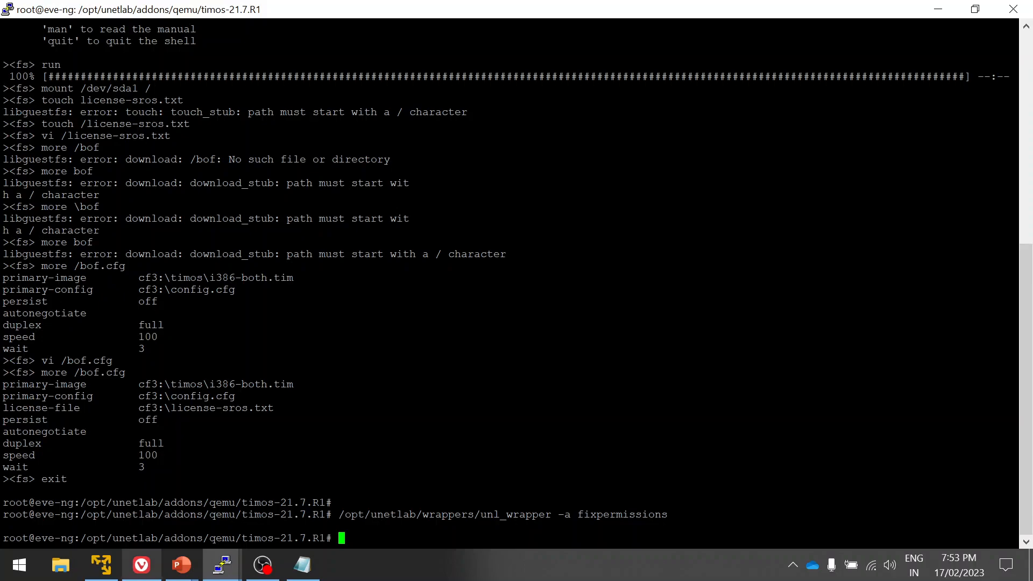
left_click(142, 565)
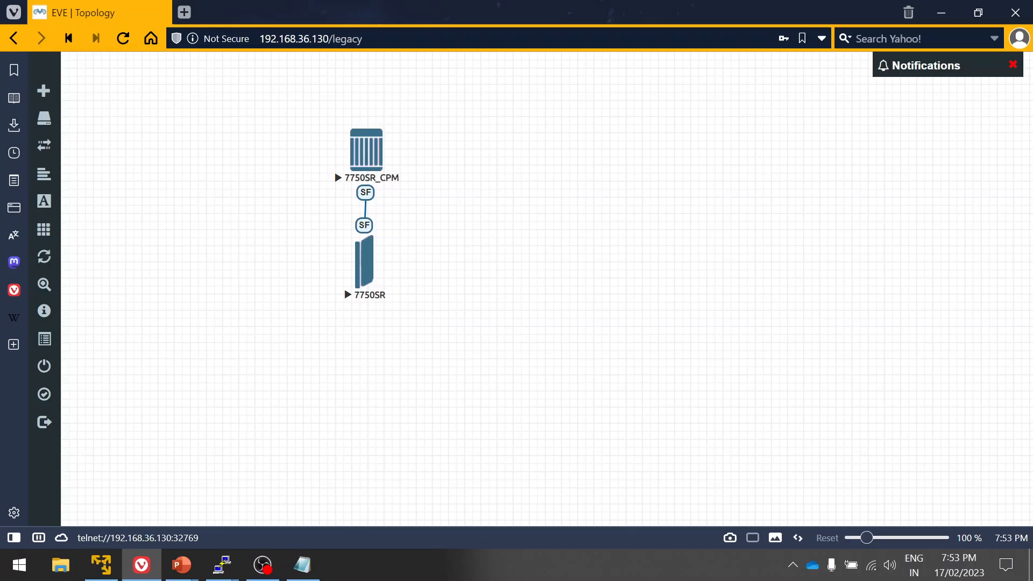
Add a new node from the Nokia 7750 CPM template and save it into the lab.
right_click(569, 154)
left_click(612, 184)
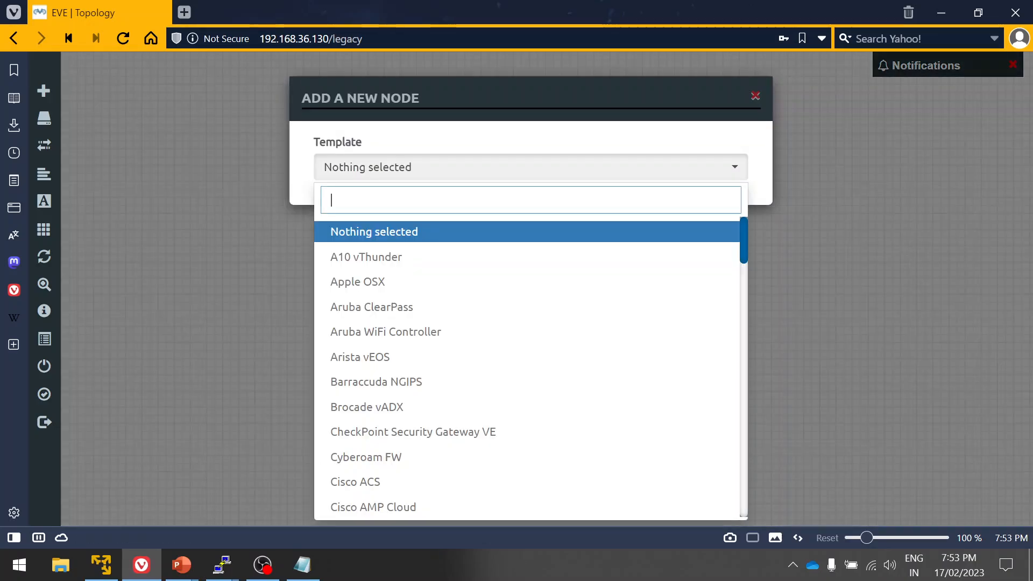
type("no")
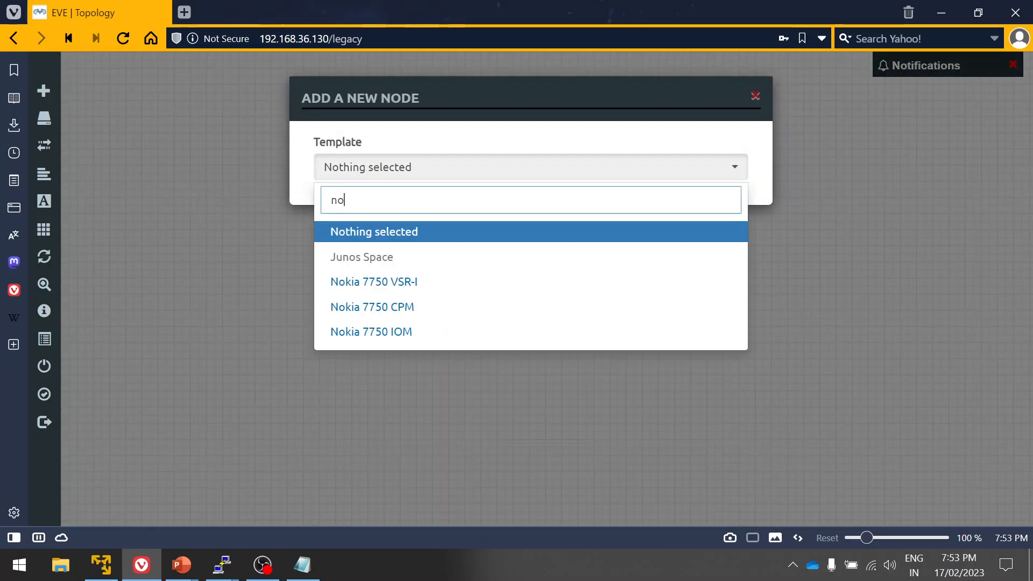
type("kia")
left_click(373, 256)
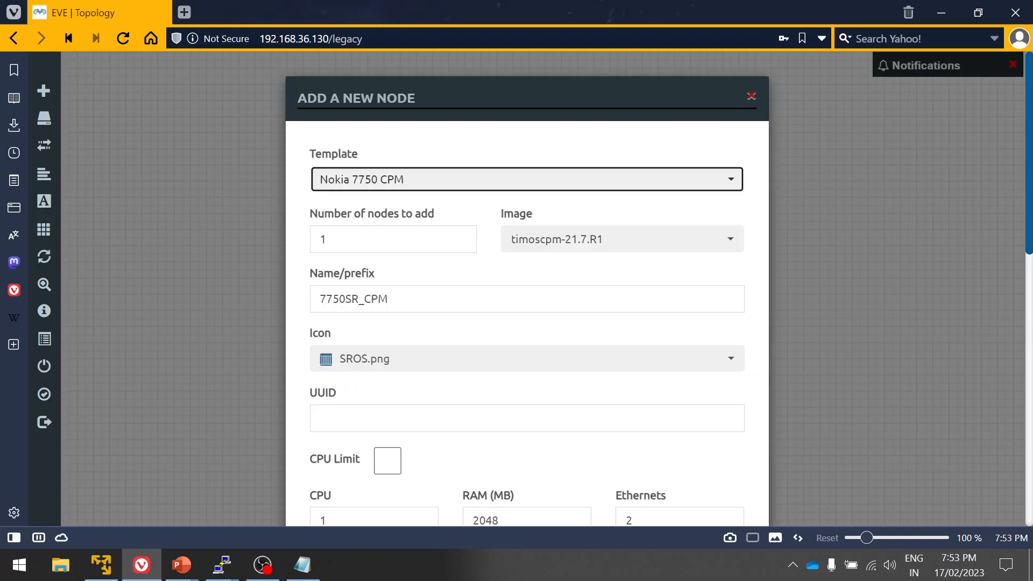
scroll(371, 257, "down", 3)
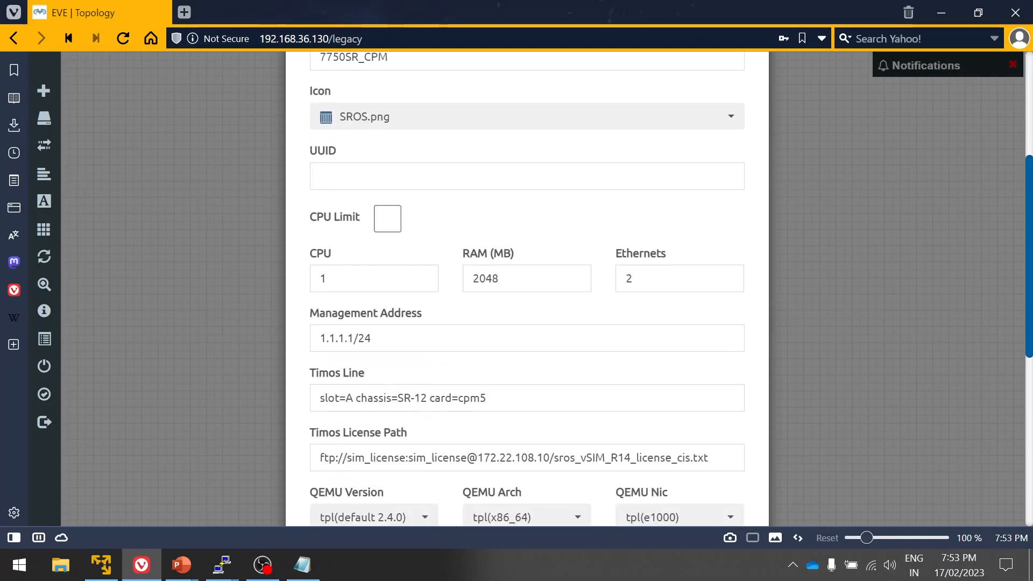
scroll(527, 291, "down", 1)
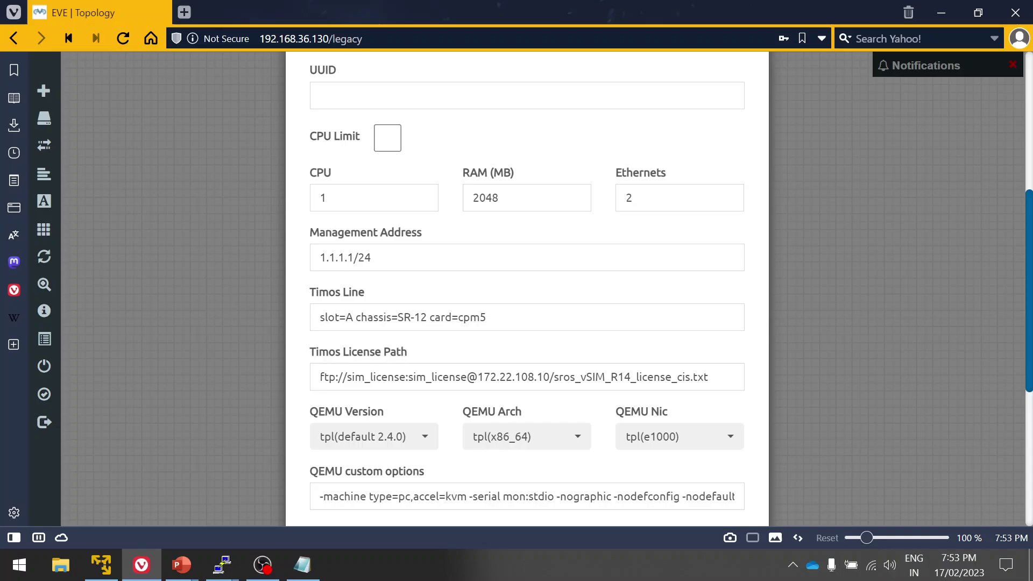
scroll(527, 291, "down", 3)
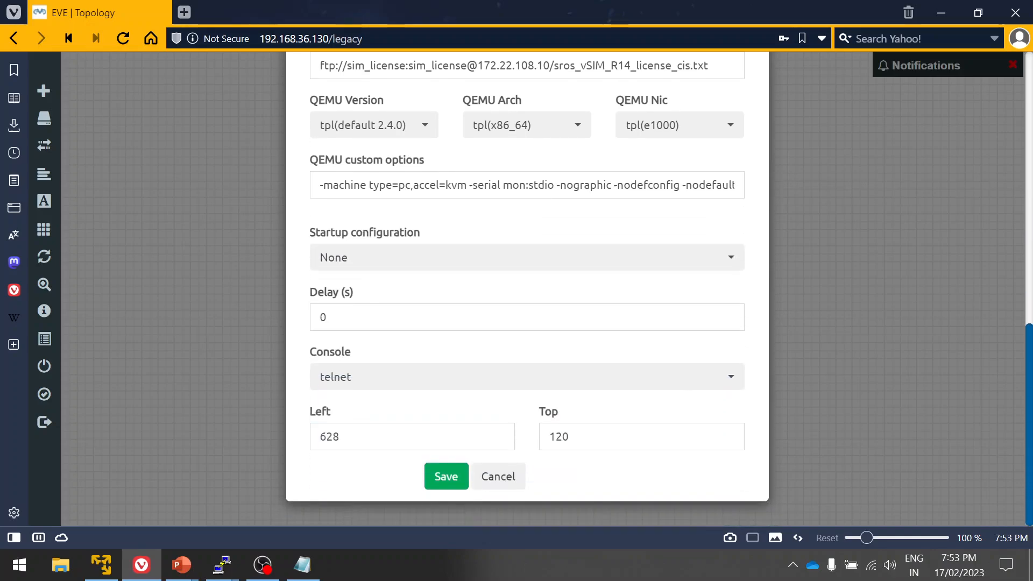
left_click(447, 478)
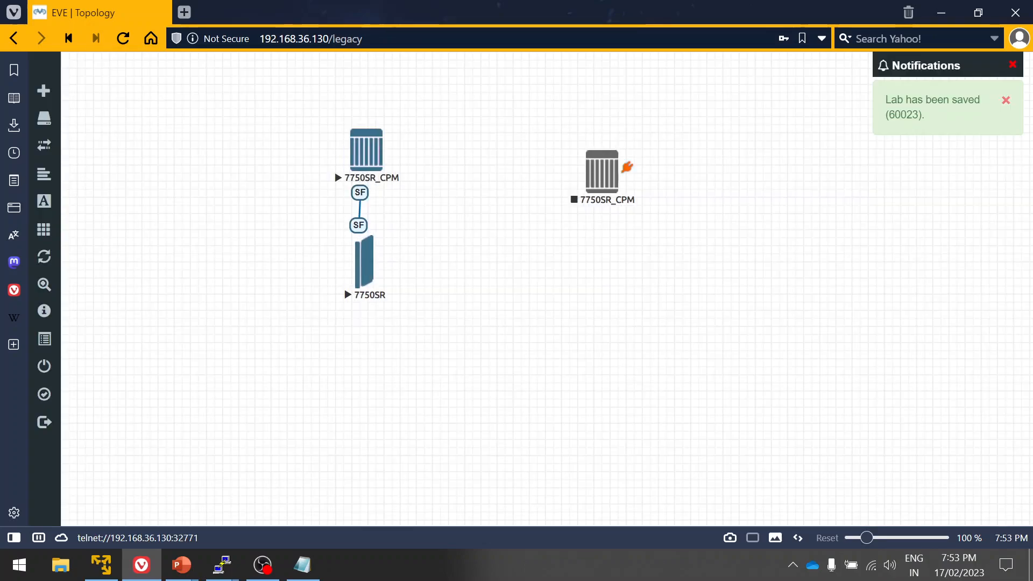
Start the new 7750SR_CPM node and move it further right on the canvas.
right_click(626, 163)
left_click(633, 211)
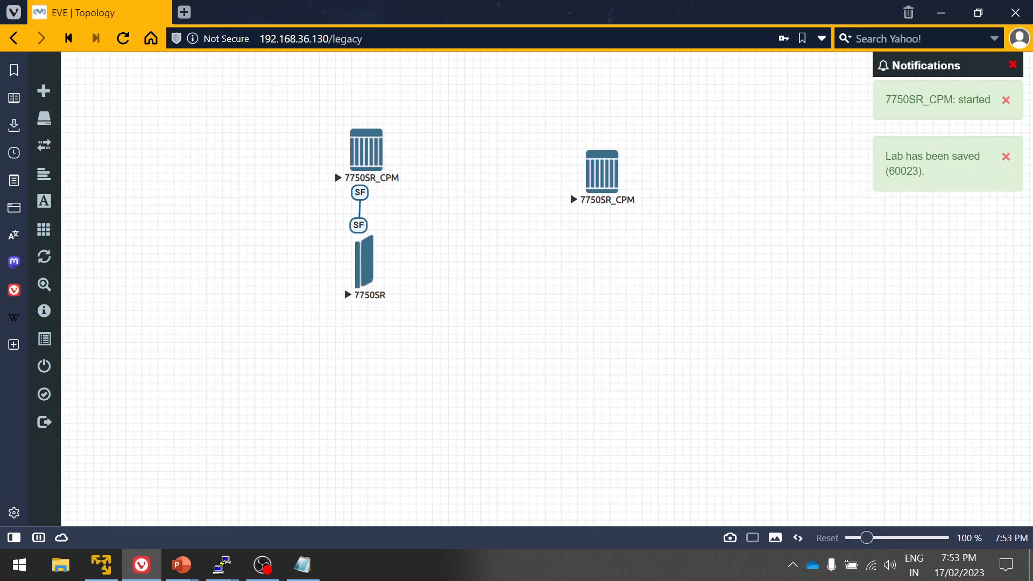
mouse_move(602, 149)
left_mouse_down()
mouse_move(397, 169)
mouse_move(670, 152)
left_mouse_up()
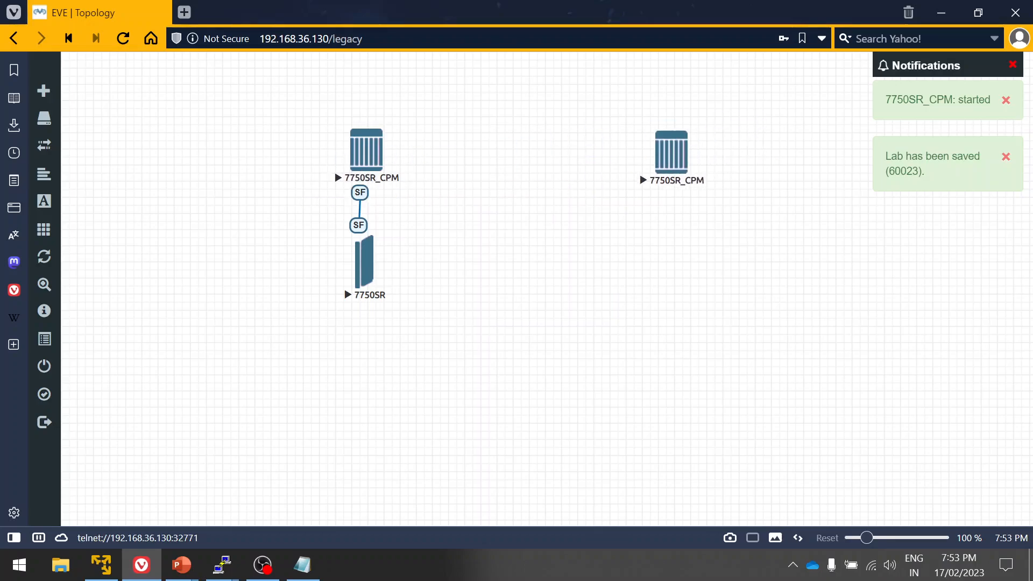
Add a Method-1 text label to the topology canvas.
right_click(634, 102)
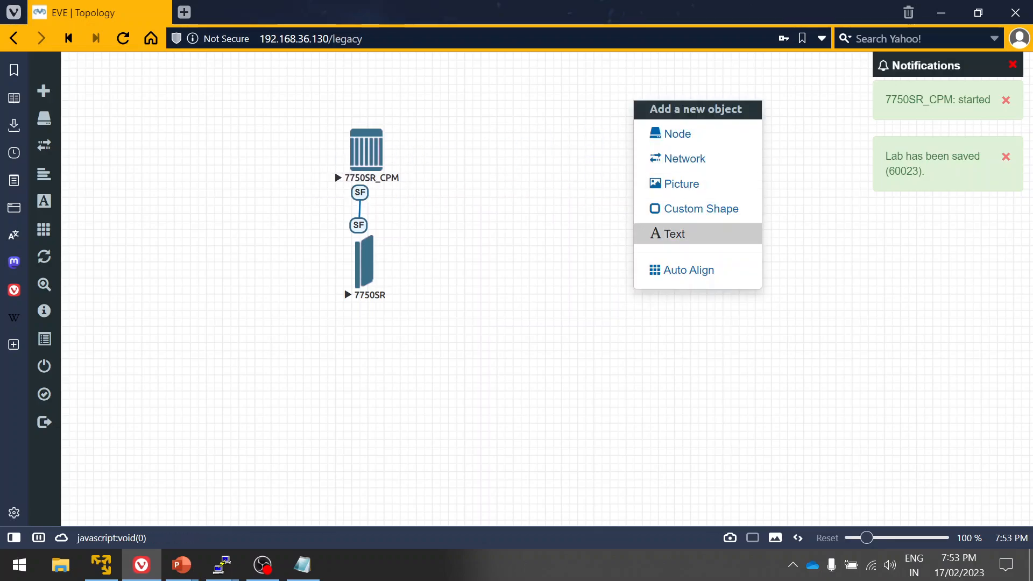
left_click(674, 233)
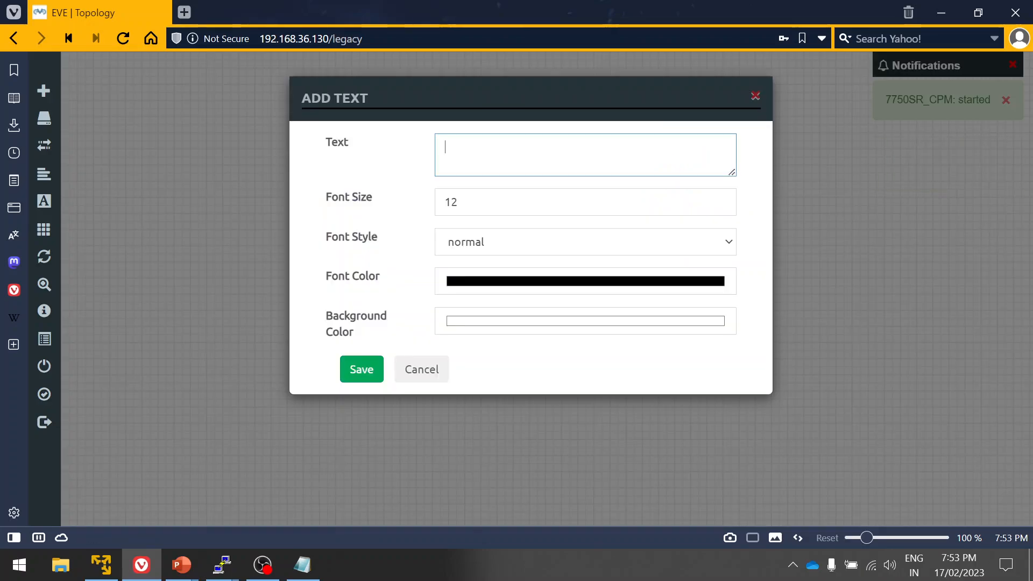
type("Method")
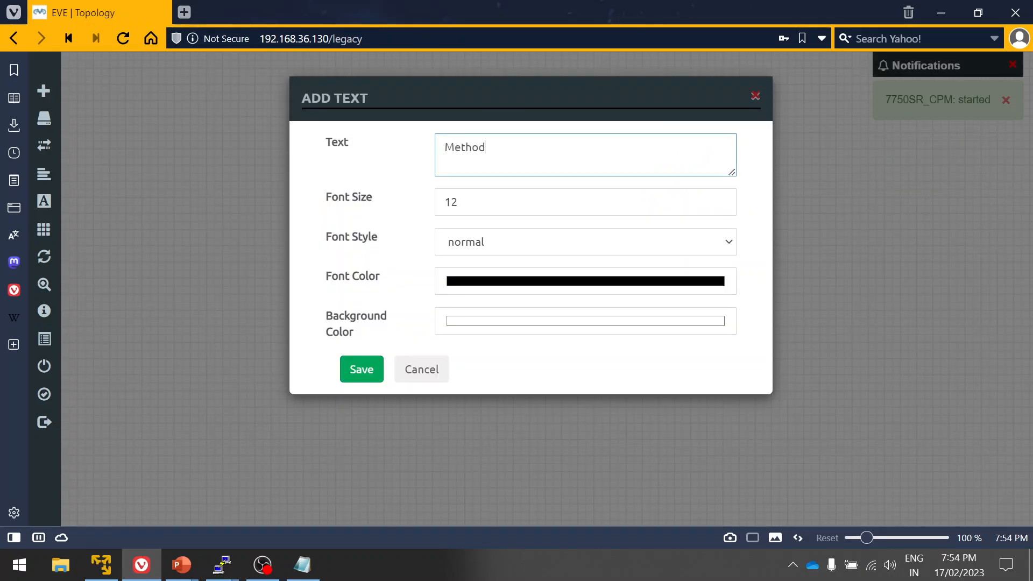
type("-1")
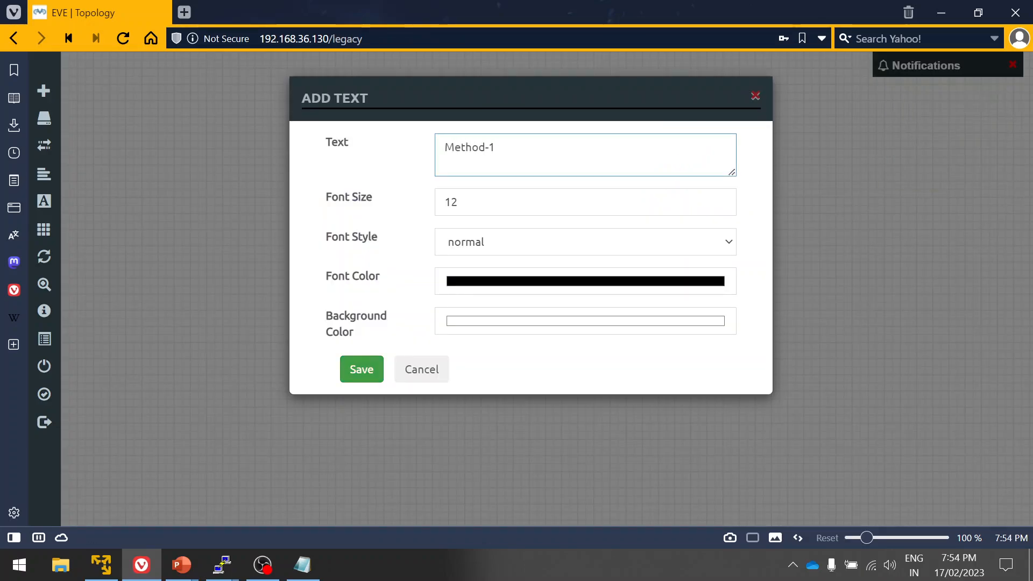
left_click(362, 370)
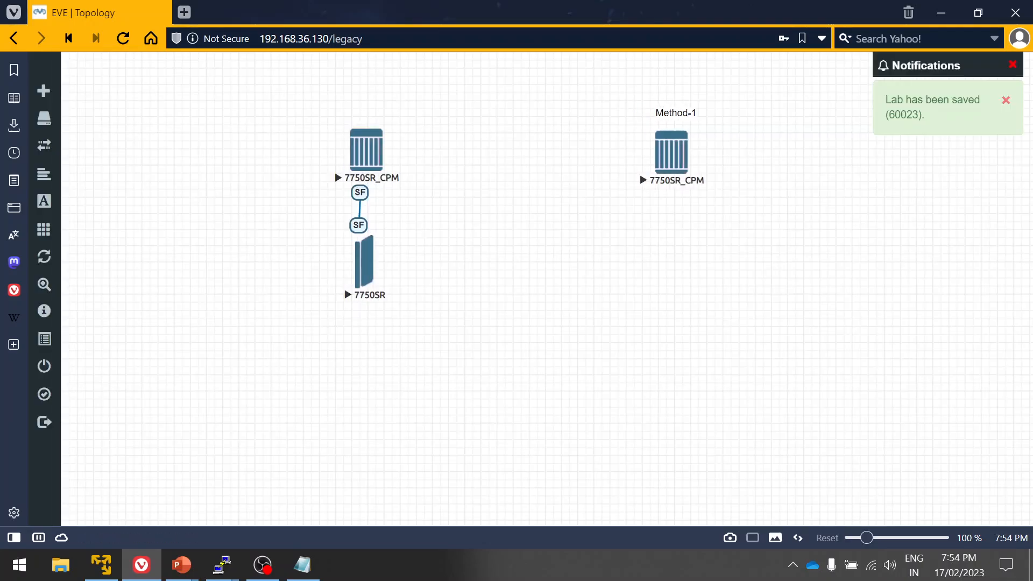
Add a Method-2 text label and place it above the left 7750SR_CPM node.
right_click(359, 103)
left_click(398, 234)
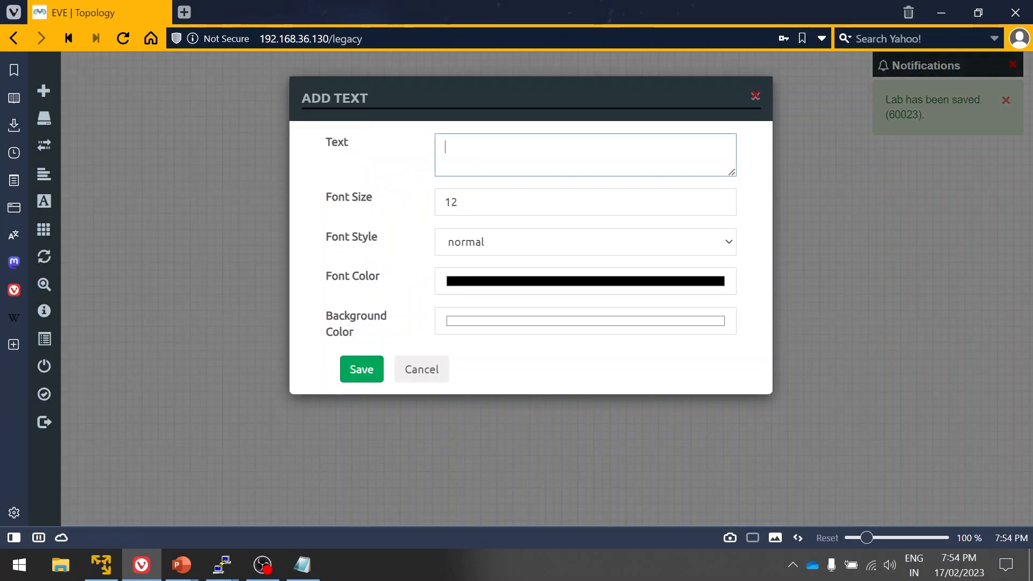
type("method")
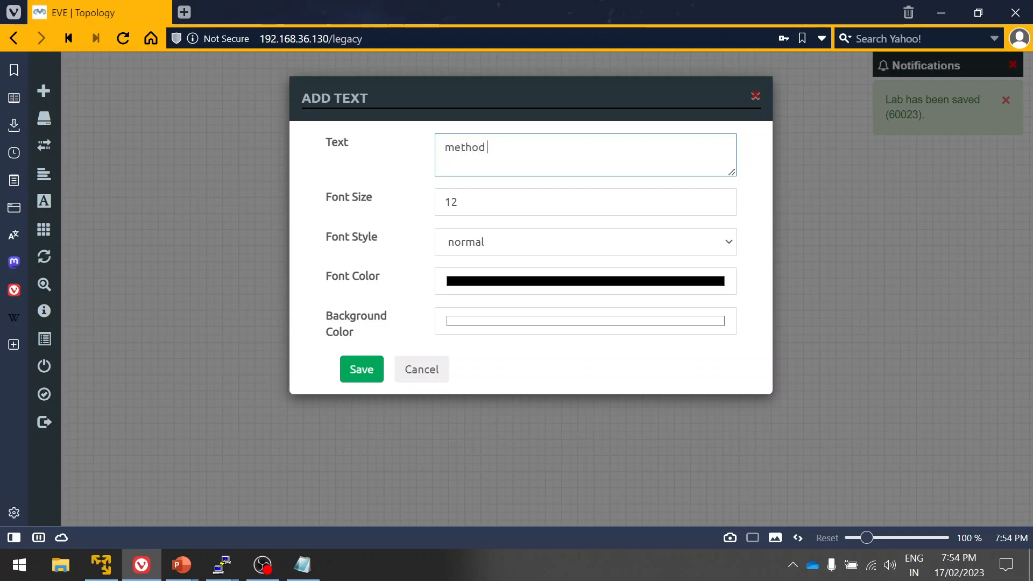
type("01")
key("BackSpace")
key("BackSpace")
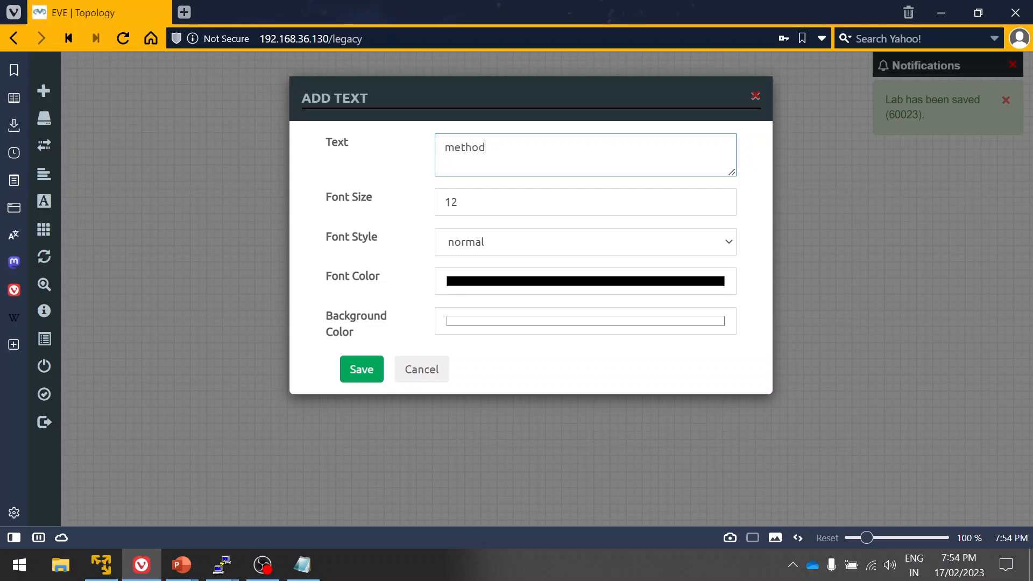
type("-2")
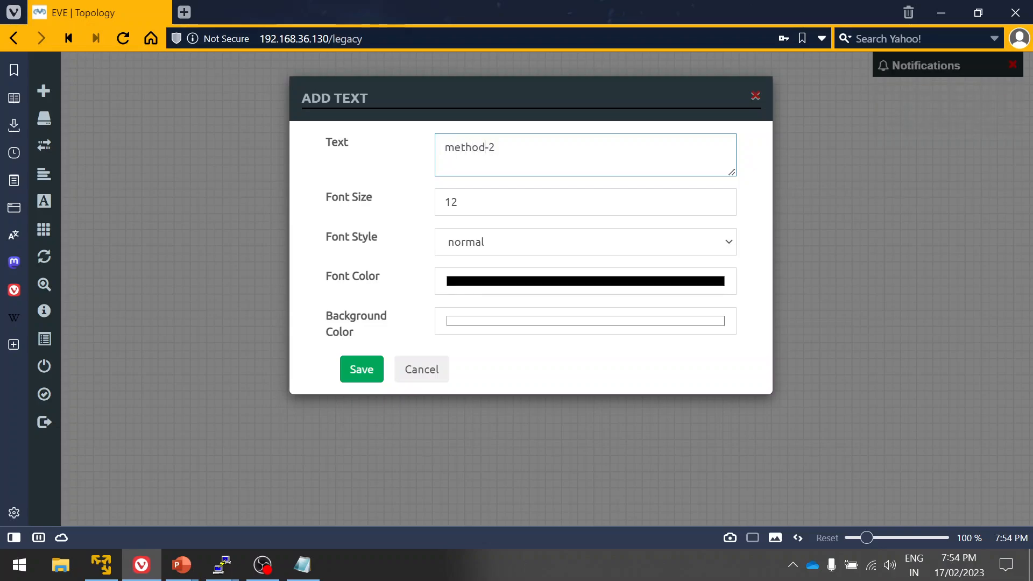
left_click(454, 147)
key("BackSpace")
type("M")
left_click(362, 369)
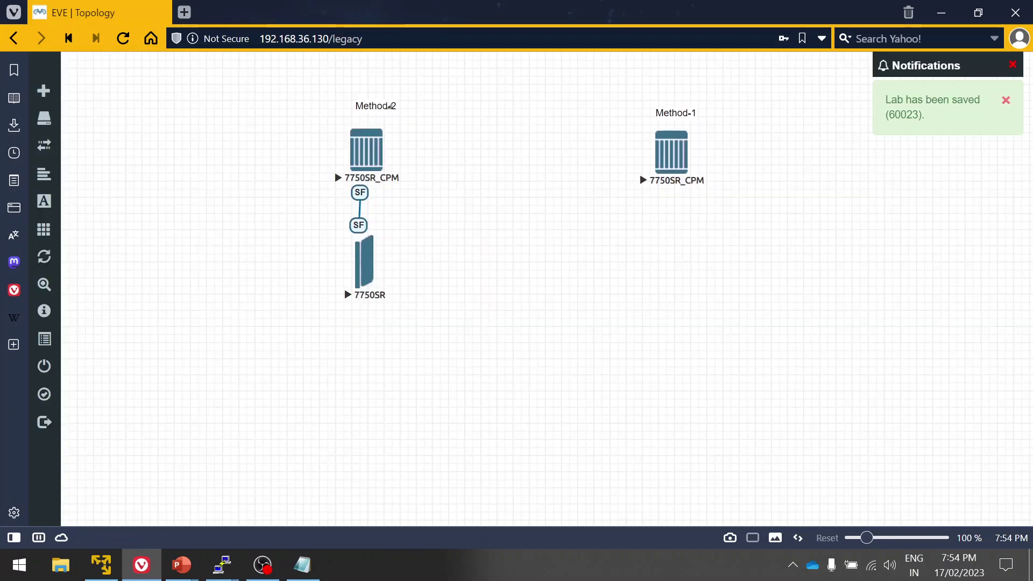
left_click_drag(379, 106, 366, 113)
Open the 7750SR_CPM console via the telnet client and enlarge the PuTTY window.
left_click(367, 151)
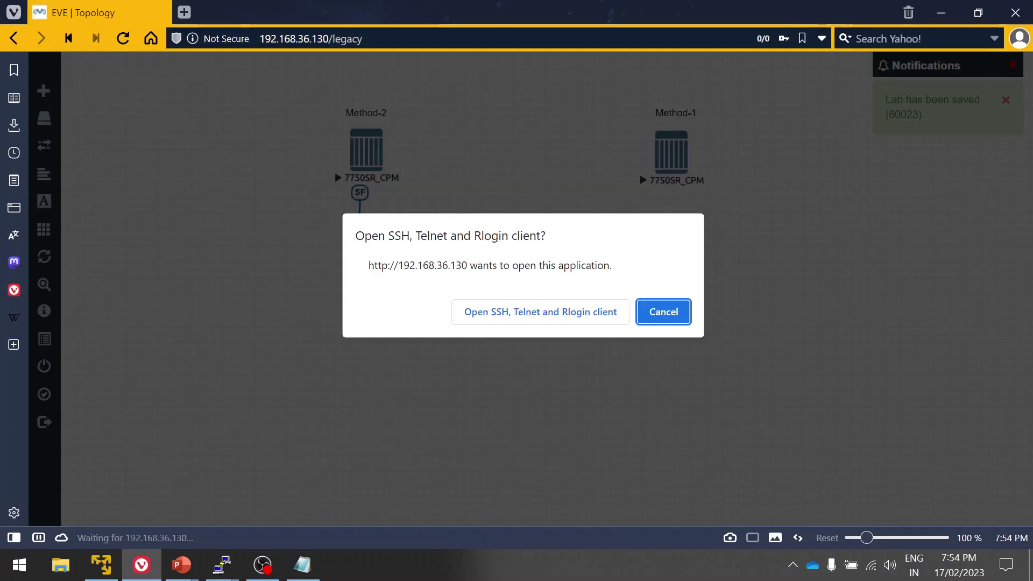
left_click(539, 313)
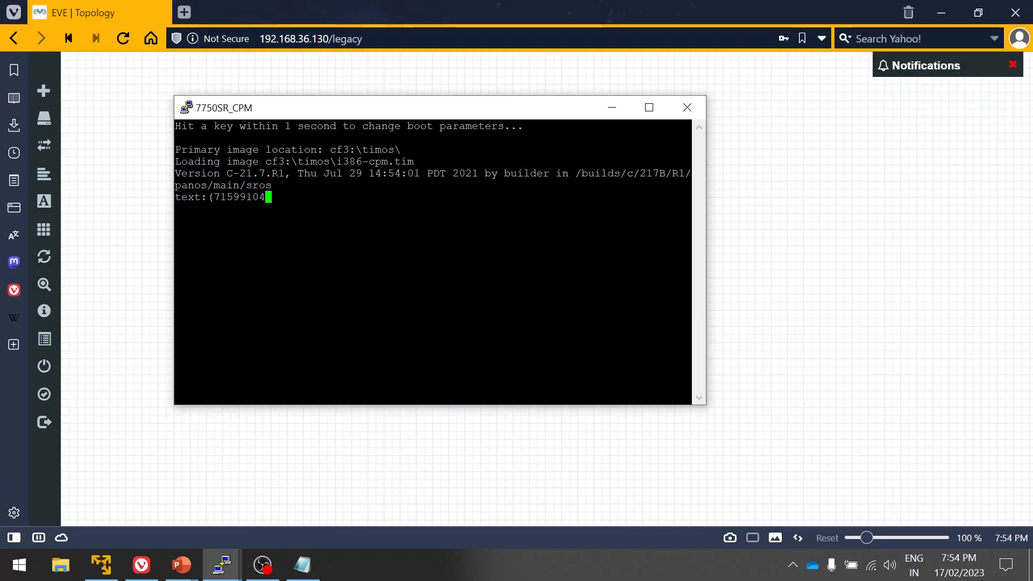
key("super+shift+Up")
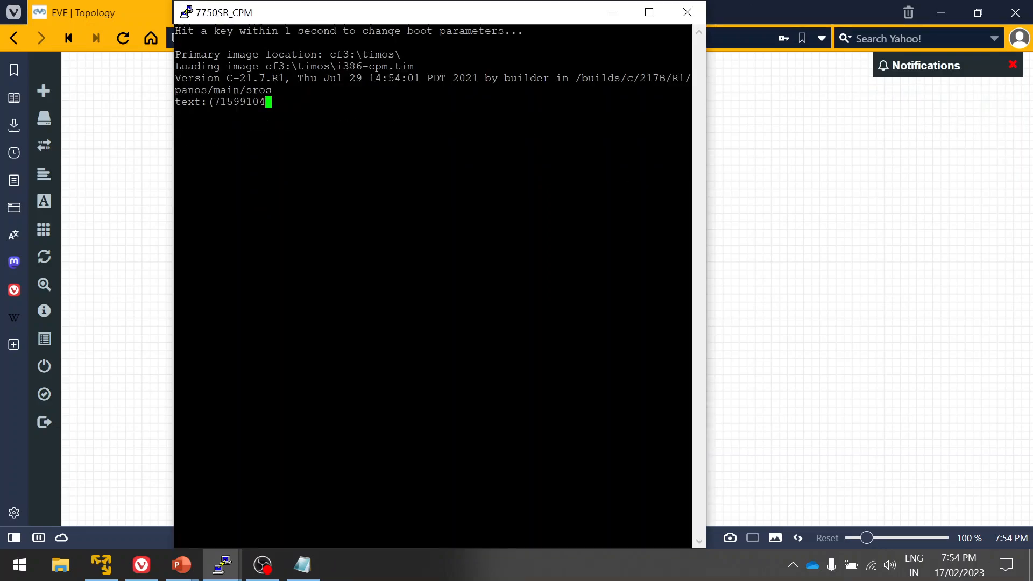
left_click_drag(706, 300, 944, 329)
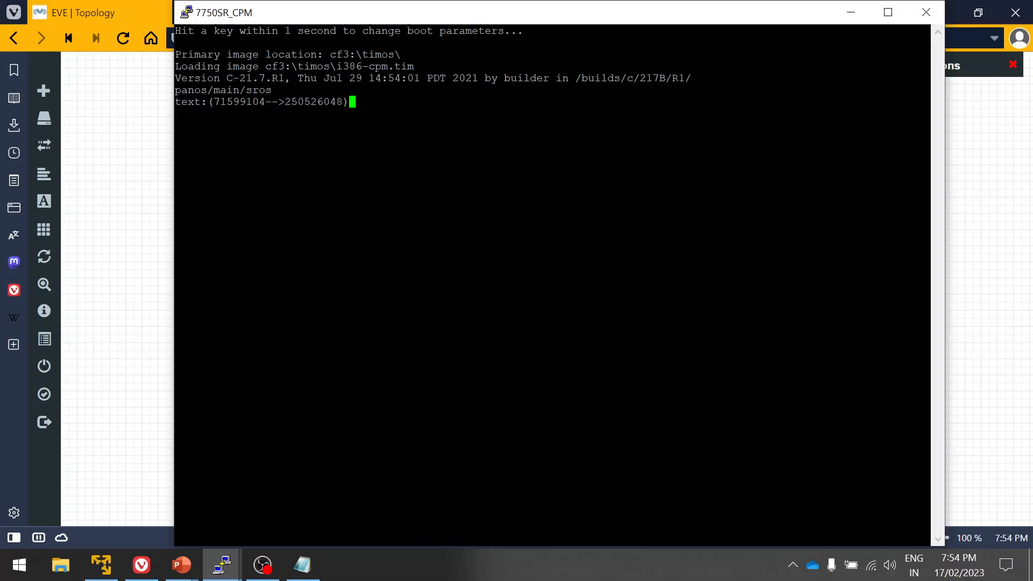
Watch the boot log and highlight the license-file loaded OK line.
left_click(263, 566)
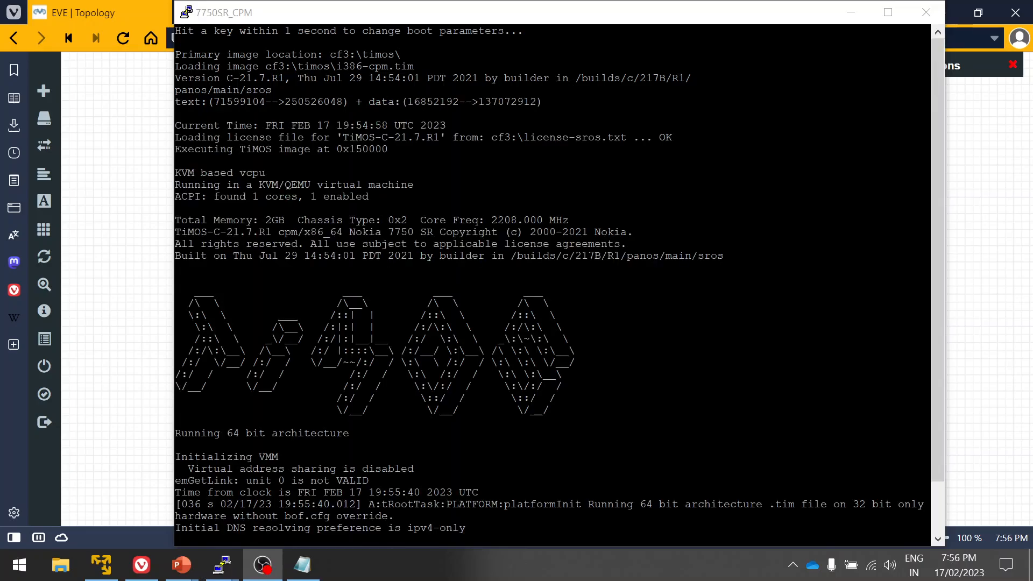
left_click(222, 565)
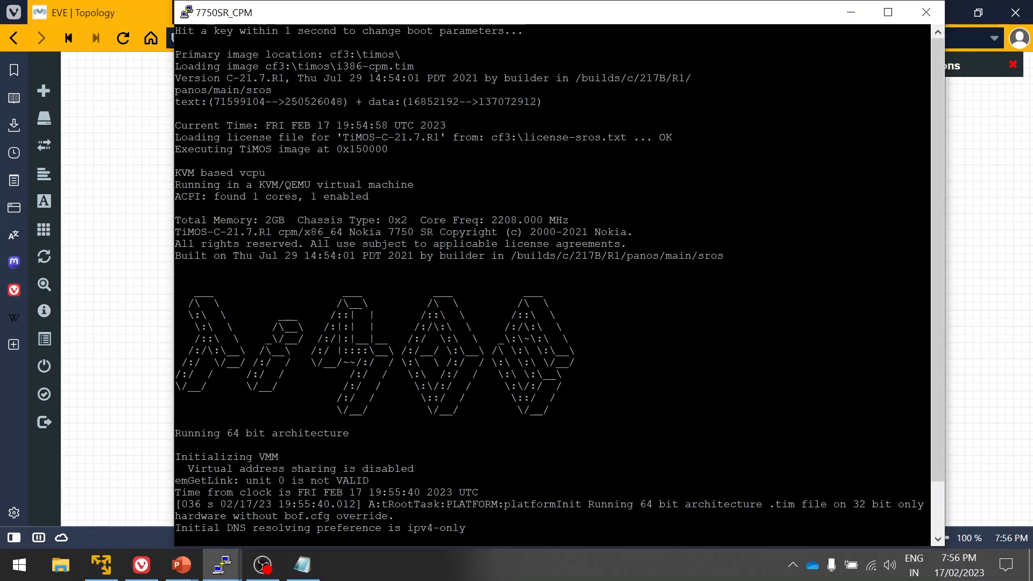
left_click_drag(176, 137, 667, 137)
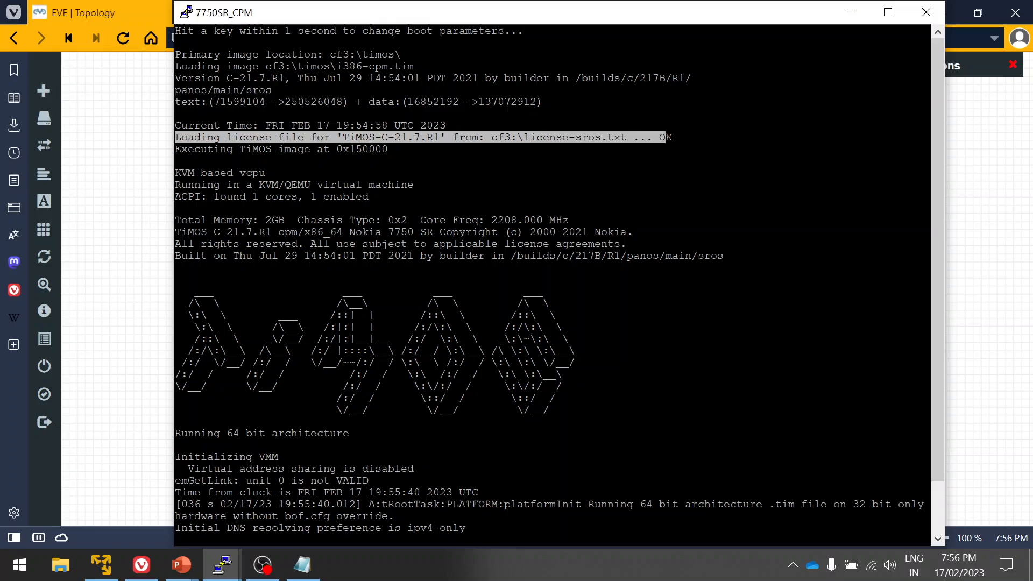
Log in at the console and run show version, reporting TiMOS-C-21.7.R1 for the 7750 SR.
left_click(667, 137)
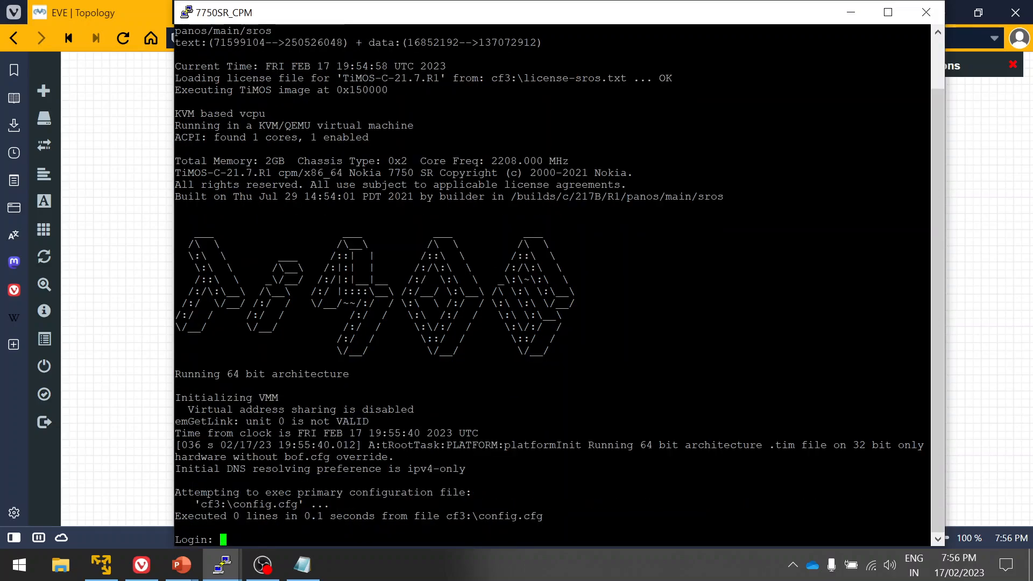
type("admin")
key("Return")
key("Return")
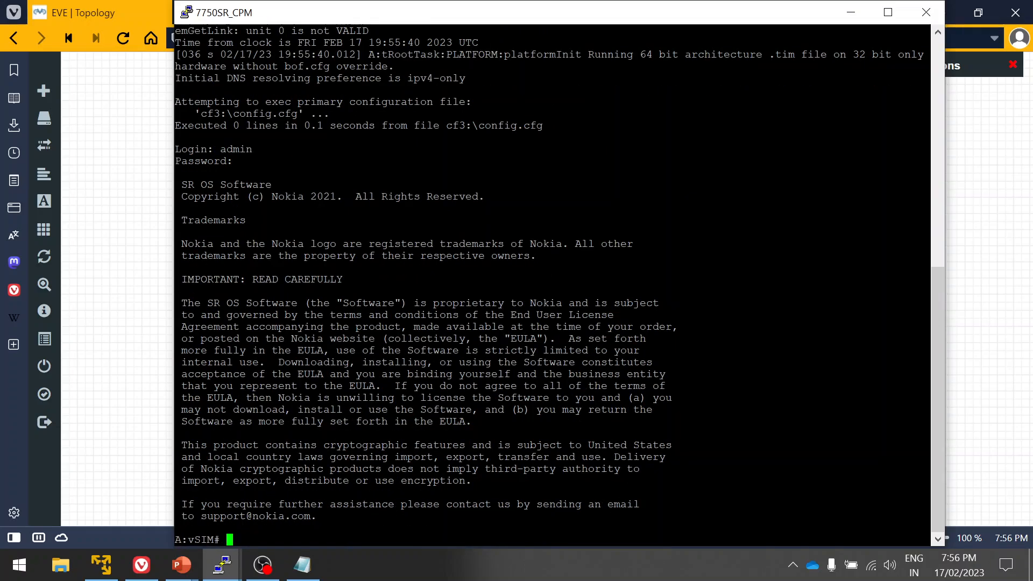
type("conf")
key("BackSpace")
key("BackSpace")
key("BackSpace")
key("BackSpace")
type("show ve")
type("rsion")
key("Return")
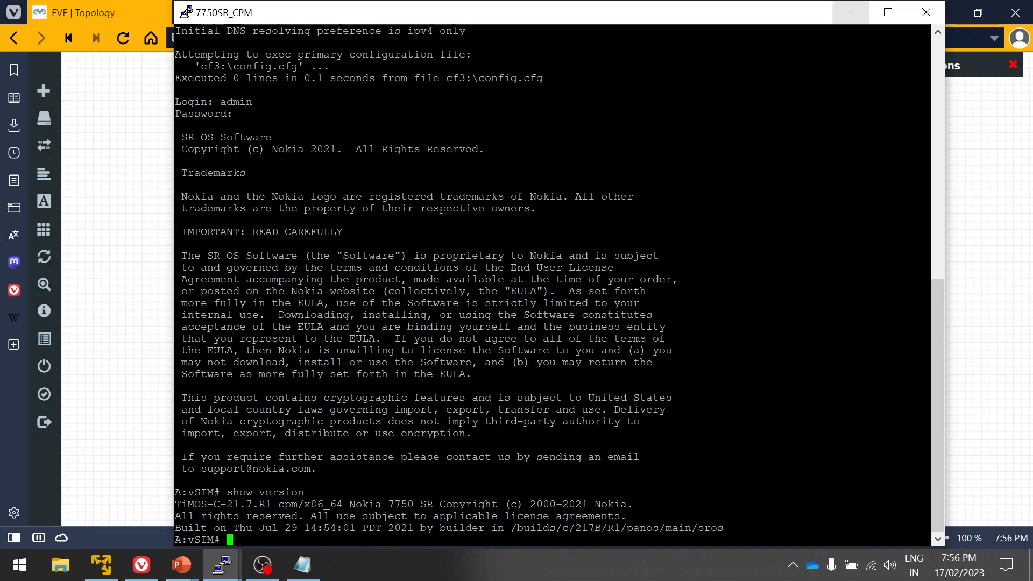
Minimise PuTTY and bring up the 7750SR_CPM node's telnet console from the topology.
left_click(851, 12)
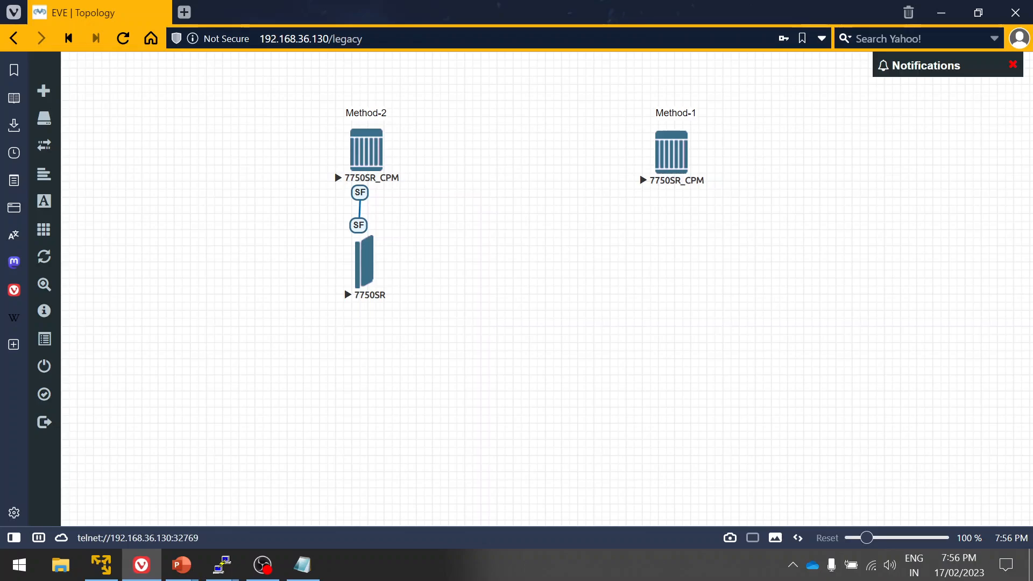
left_click(366, 150)
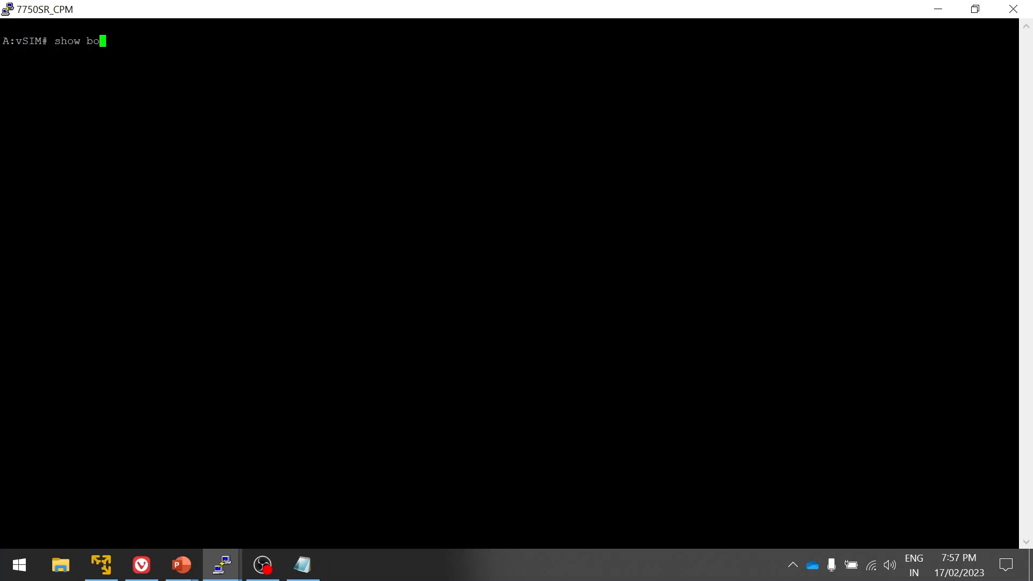
type("f")
Run show bof and highlight the FTP license-file path to sros_vSIM_R14_license_cis.txt.
key("Return")
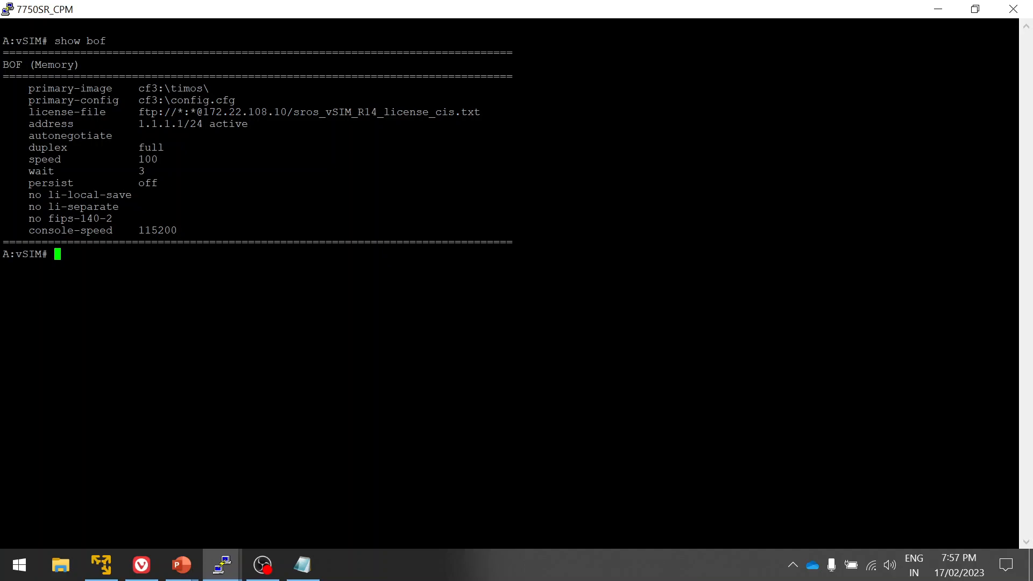
left_click_drag(139, 111, 480, 112)
key("ctrl+c")
key("Return")
List the available commands with Tab, marking admin, bof, enable-vsd-config and environment, then get a fresh prompt.
key("Tab")
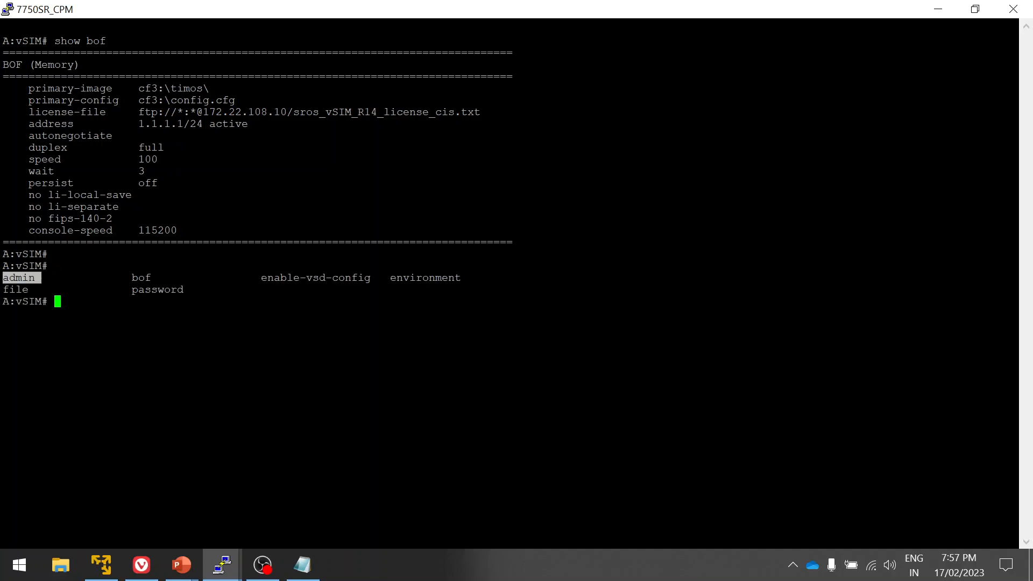
mouse_move(61, 278)
left_mouse_down()
mouse_move(254, 278)
mouse_move(190, 278)
left_mouse_up()
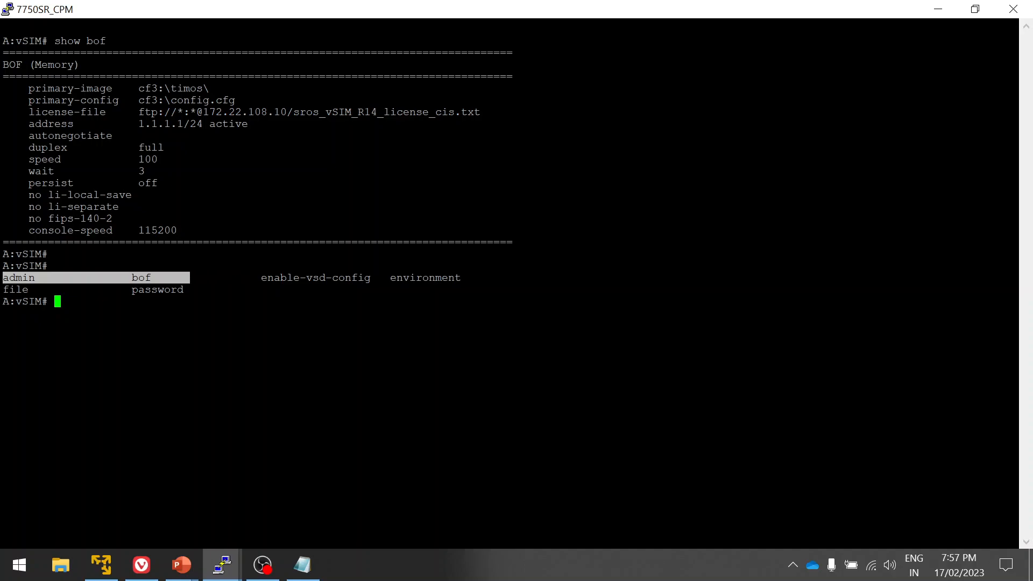
double_click(142, 278)
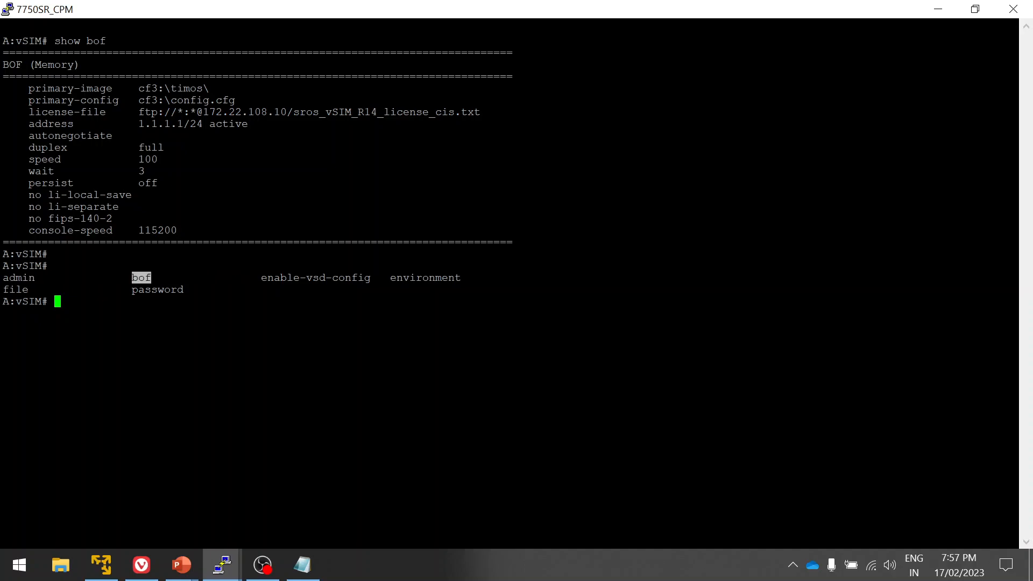
double_click(316, 279)
double_click(426, 278)
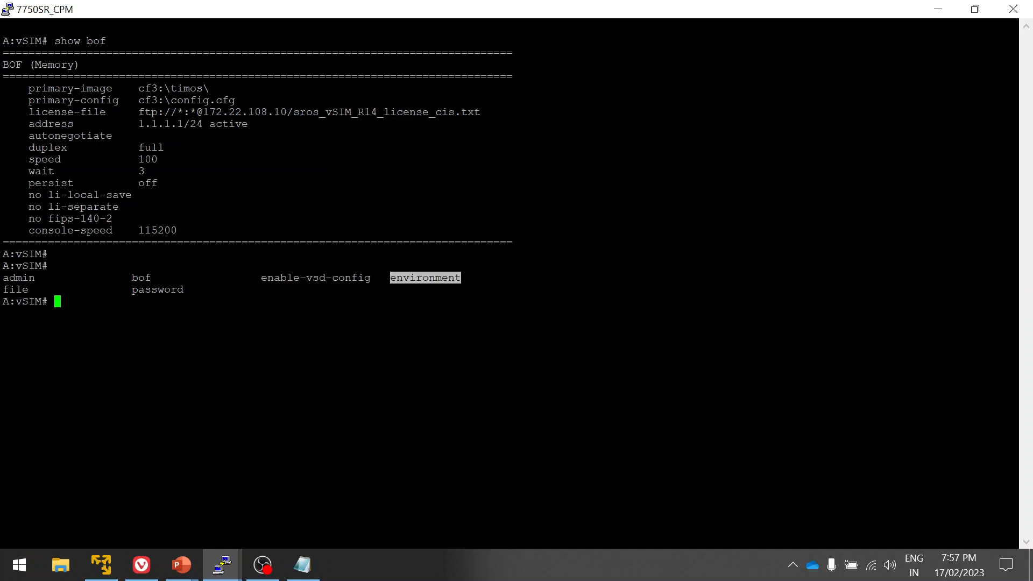
left_click(426, 278)
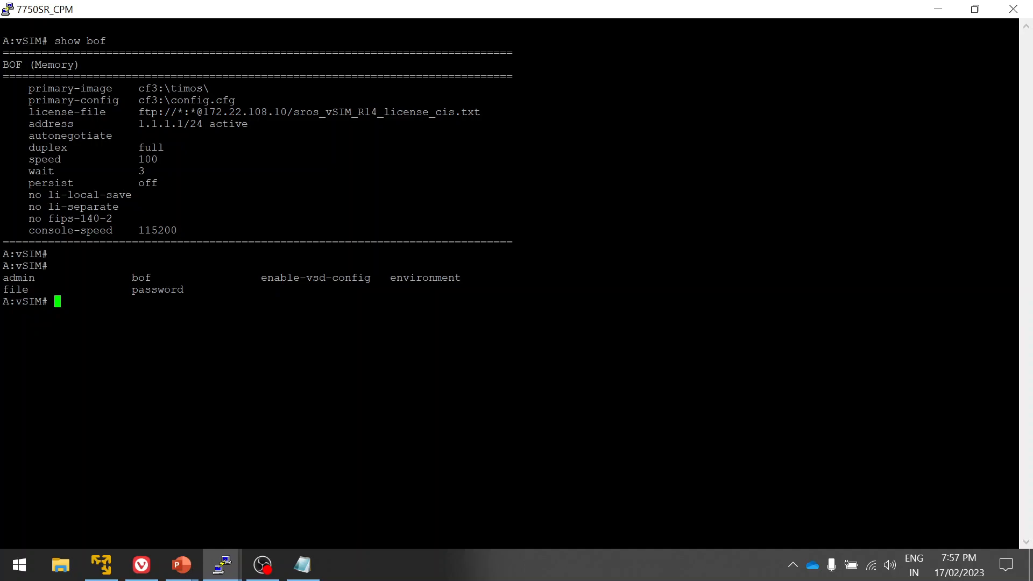
key("Return")
type("file v")
type("i li")
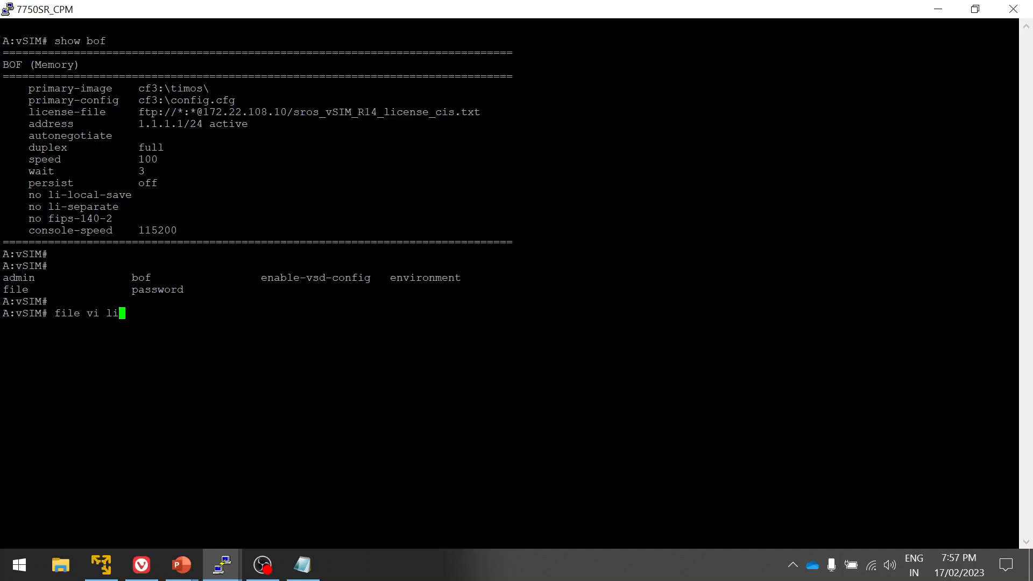
type("cense-sr")
type("ox.txt")
Create an empty license-srox.txt with file vi and :wq, show bof, and Tab-complete bof license-file.
key("Return")
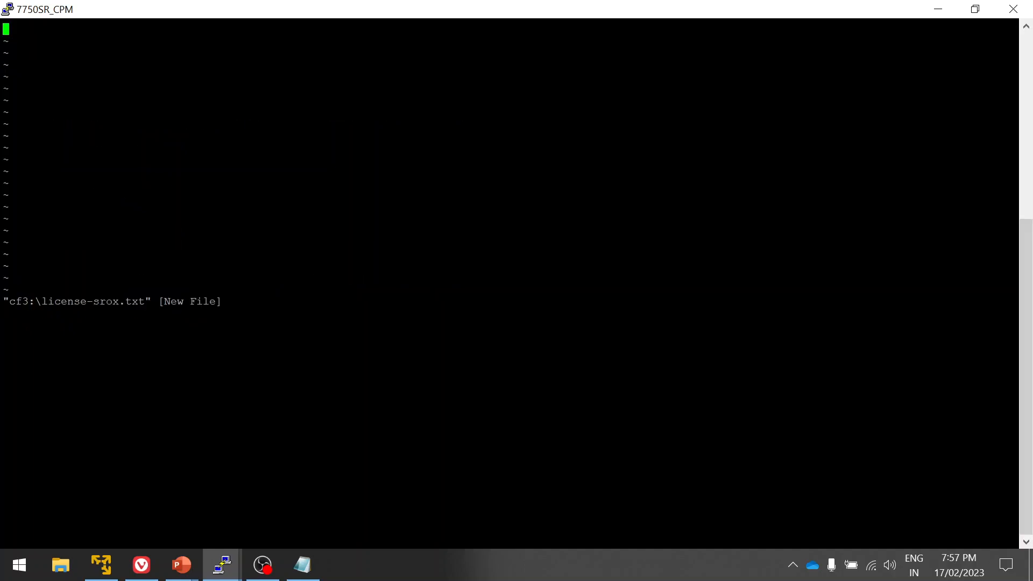
type(":wq")
key("Return")
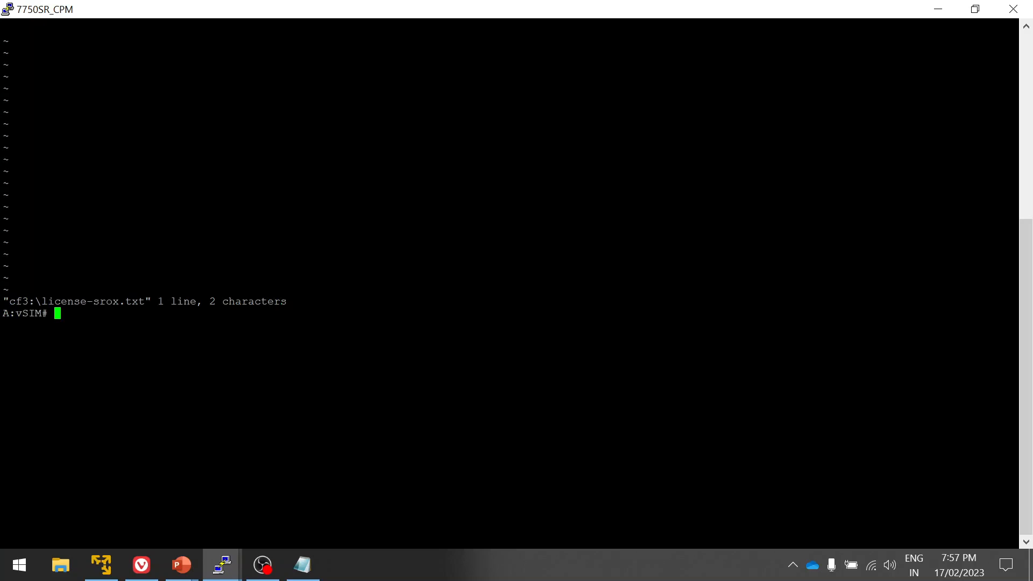
type("show bof")
key("Return")
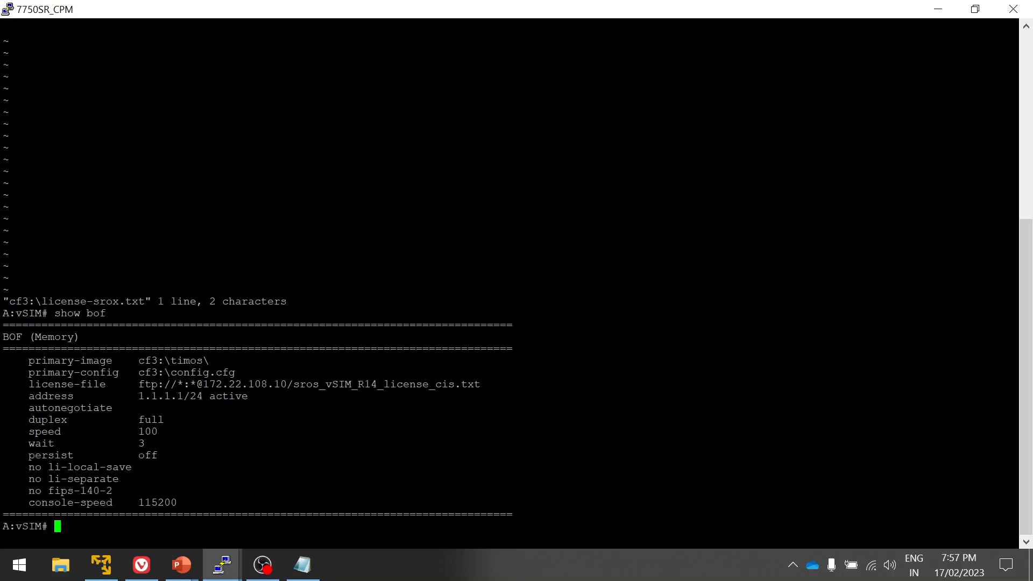
type("bof li")
key("Tab")
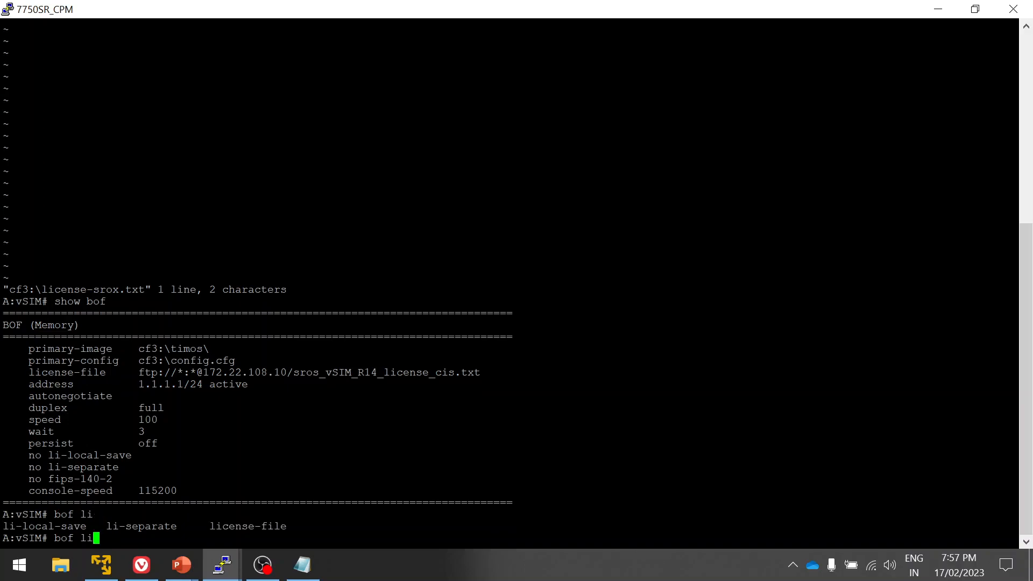
type("cen")
key("Tab")
type("cf3/")
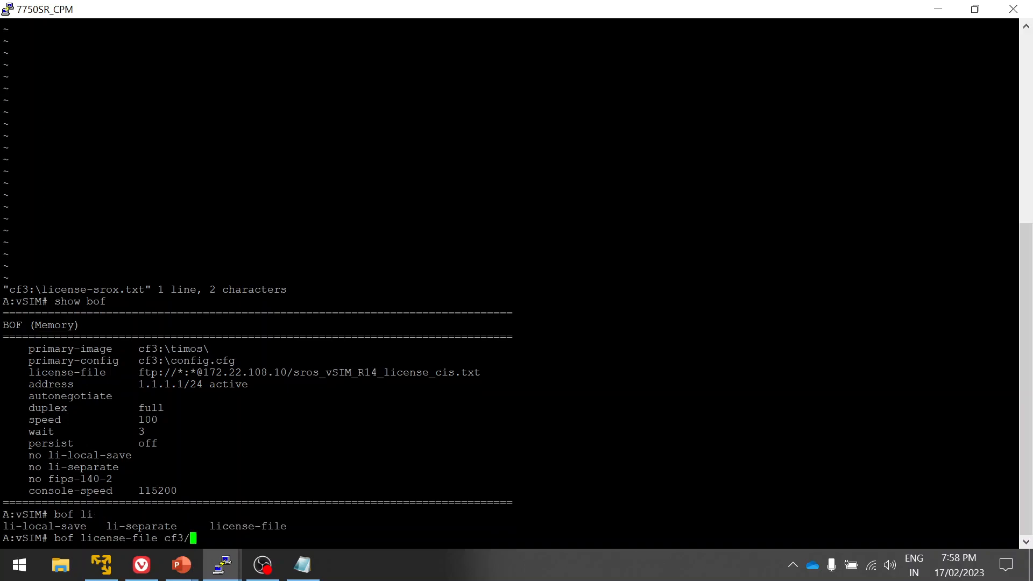
type("license-")
type("srox.tx")
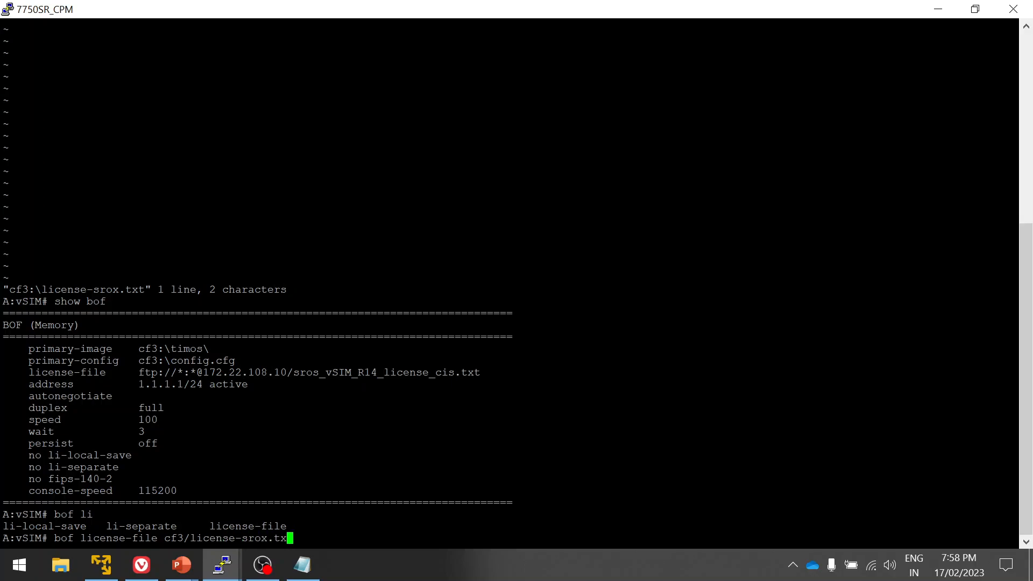
type("t")
Set the boot license file, then correct it from cf3/license-srox.txt to cf3/license-sros.txt.
key("Return")
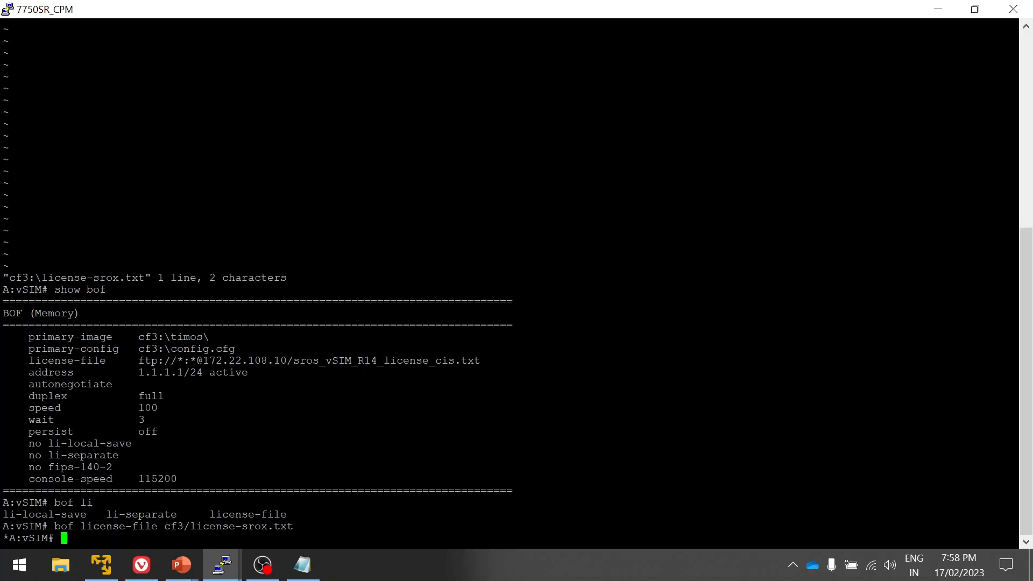
key("Up")
key("Left")
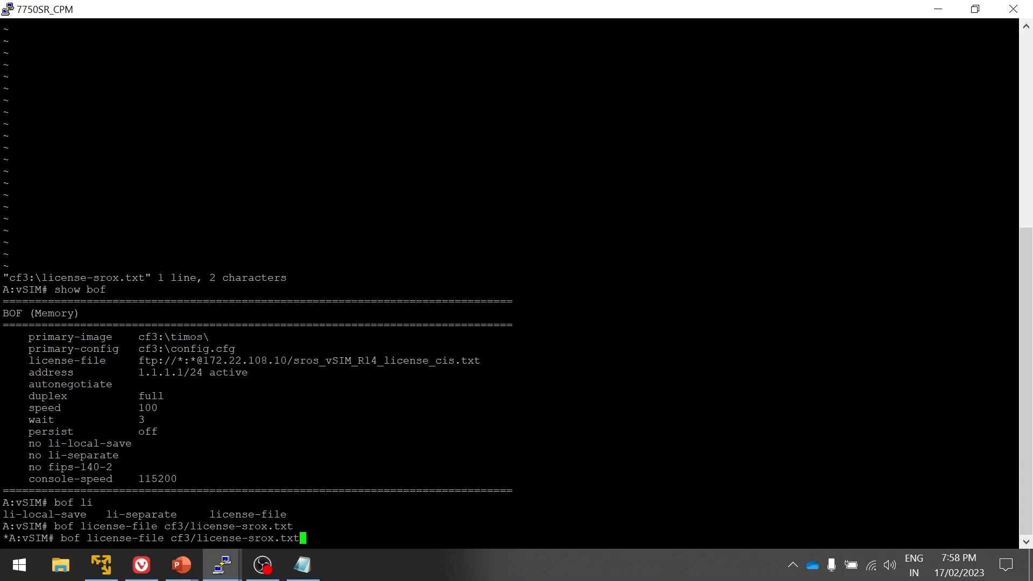
key("Left")
key("Left")
key("Left")
key("BackSpace")
type("s")
key("Return")
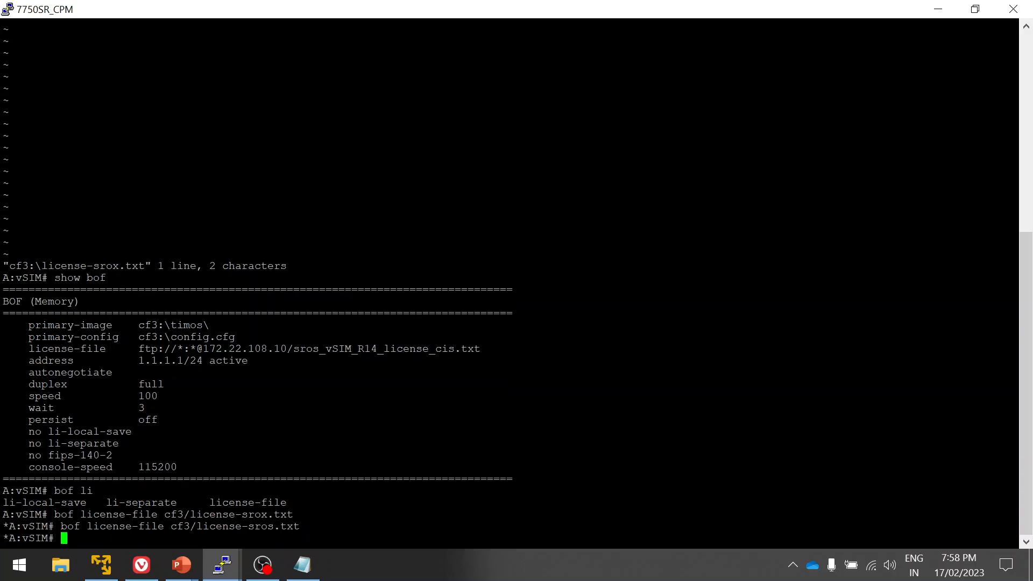
type("bof sa")
type("ve")
Save the boot options with bof save and confirm the new license-file line with show bof.
key("Return")
type("show b")
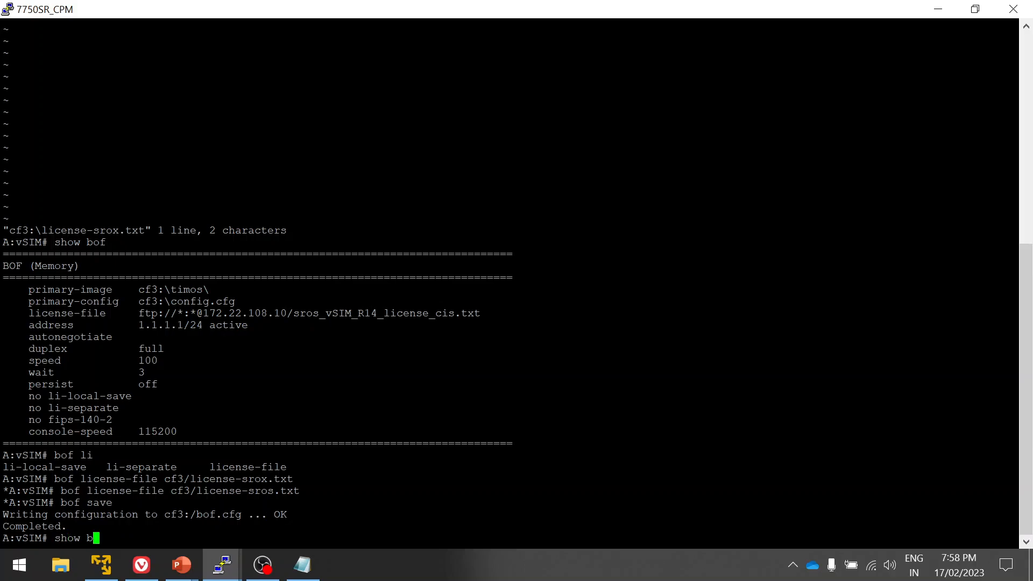
type("of")
key("Return")
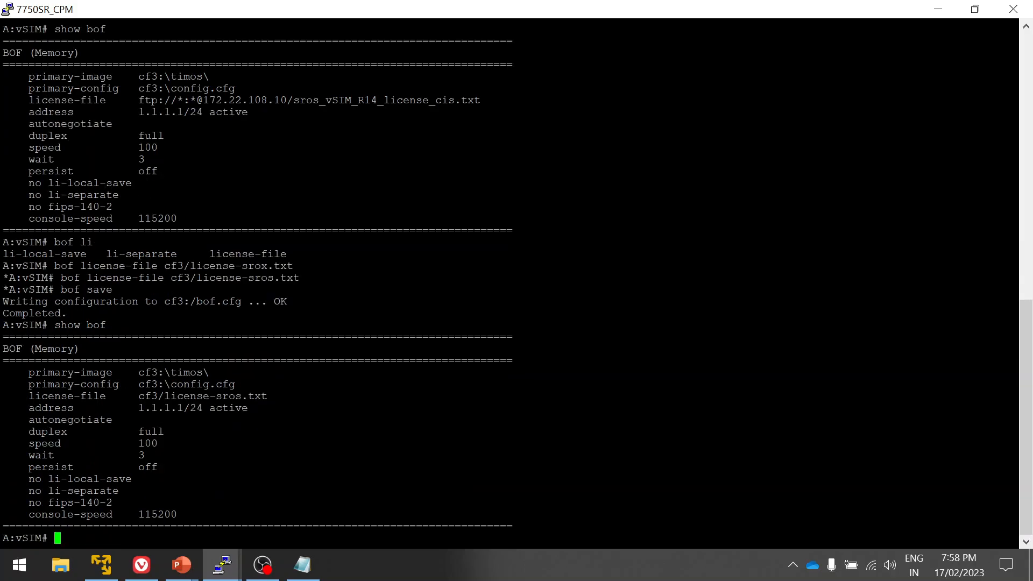
left_click_drag(29, 396, 267, 396)
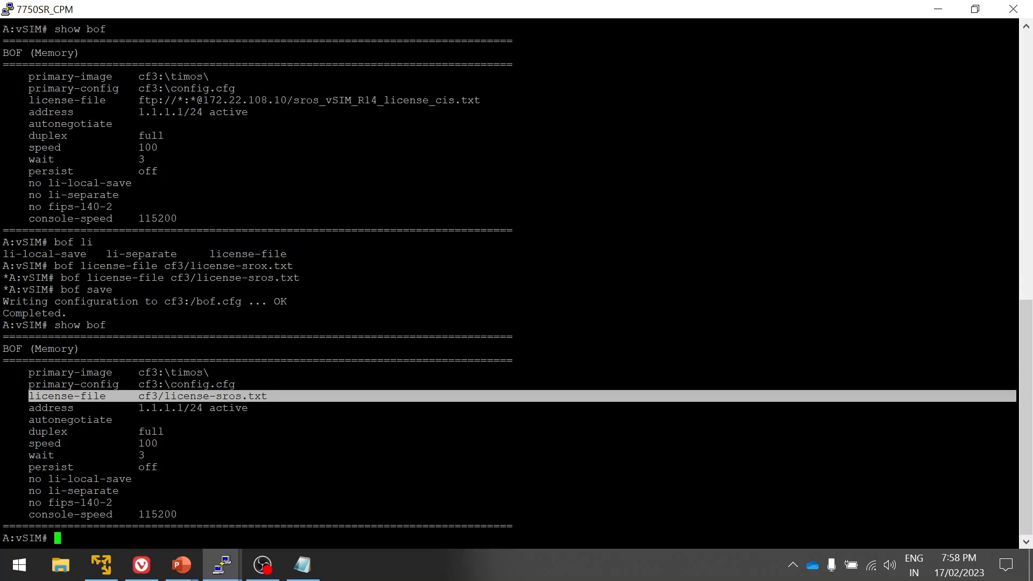
key("ctrl+c")
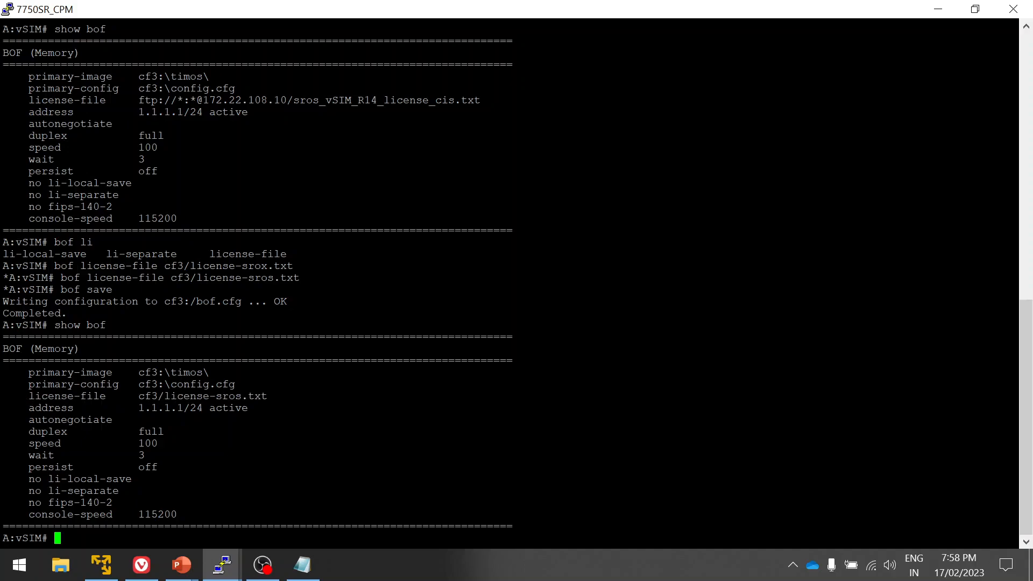
type("admin r")
type("eboot")
Run admin reboot so the node restarts and loads cf3/license-sros.txt.
left_click_drag(139, 396, 267, 396)
key("Return")
type("y")
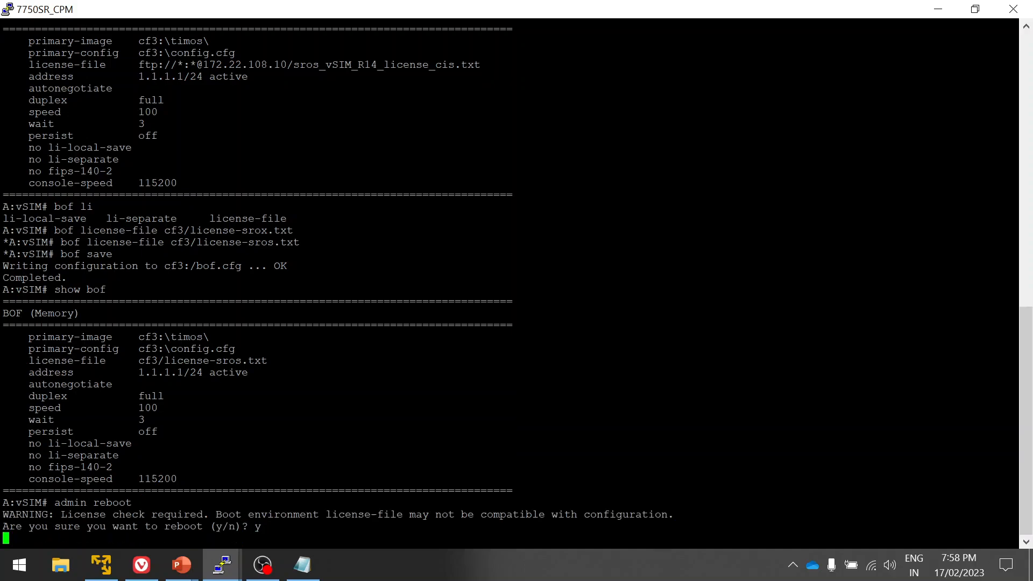